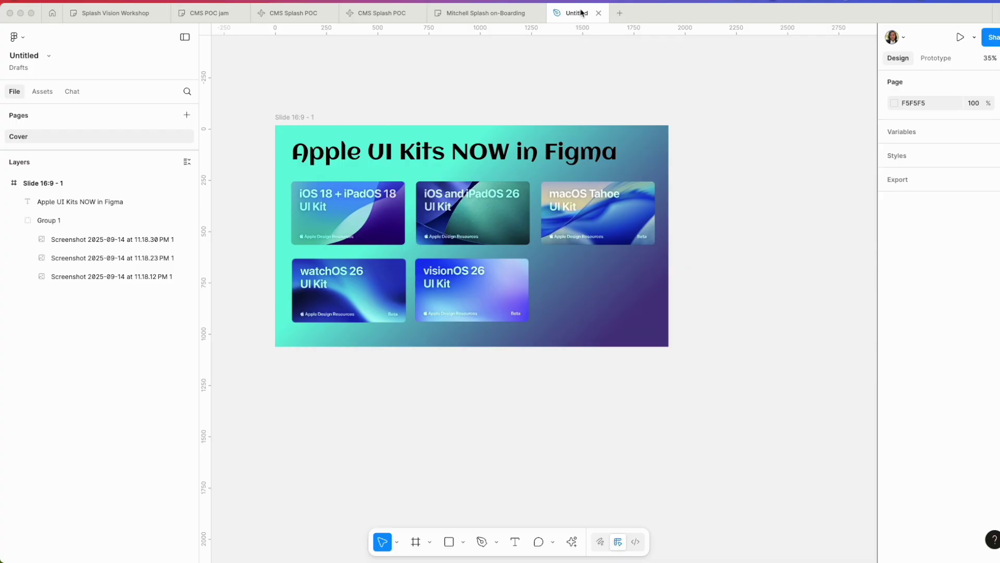
# Open a new blank design file tab and view its available asset libraries.
pyautogui.click(622, 15)
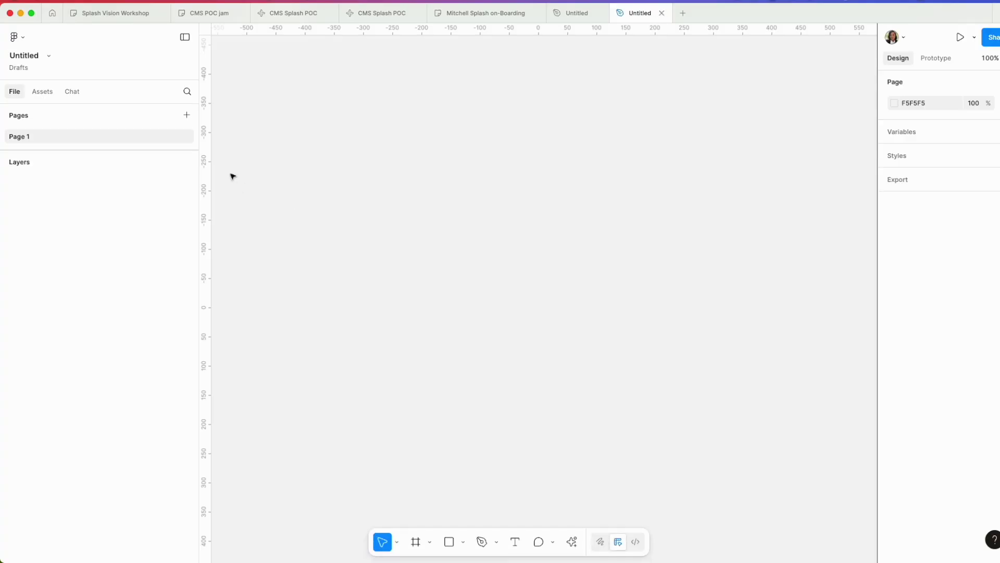
pyautogui.click(38, 94)
# Open Manage libraries from the Assets panel and browse the UI kits collection.
pyautogui.click(7, 93)
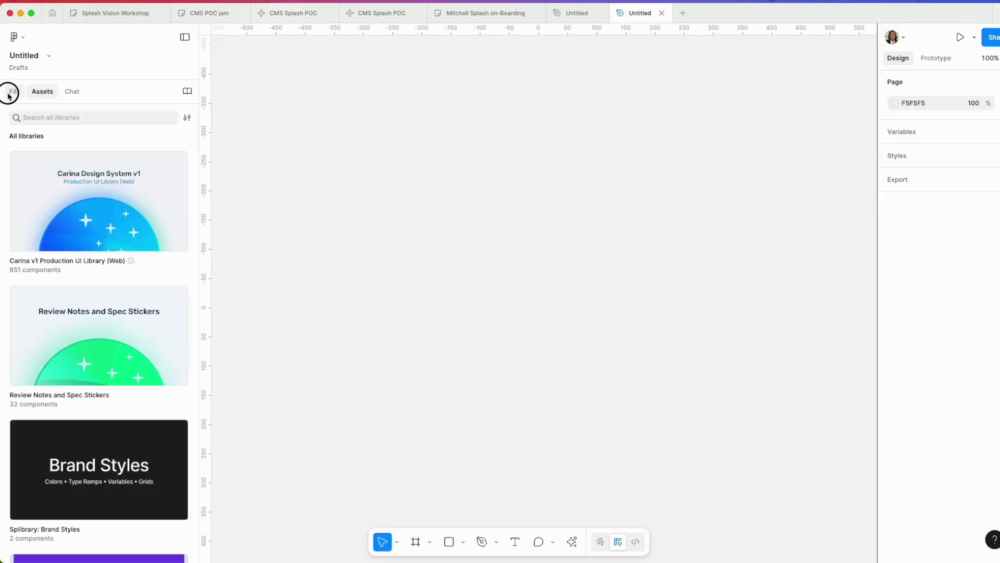
pyautogui.click(45, 95)
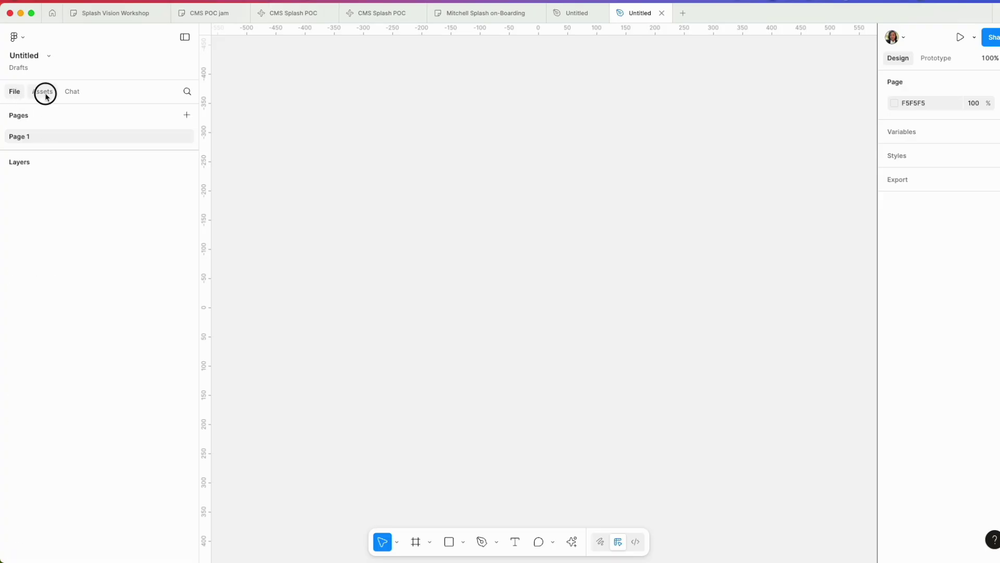
pyautogui.click(187, 92)
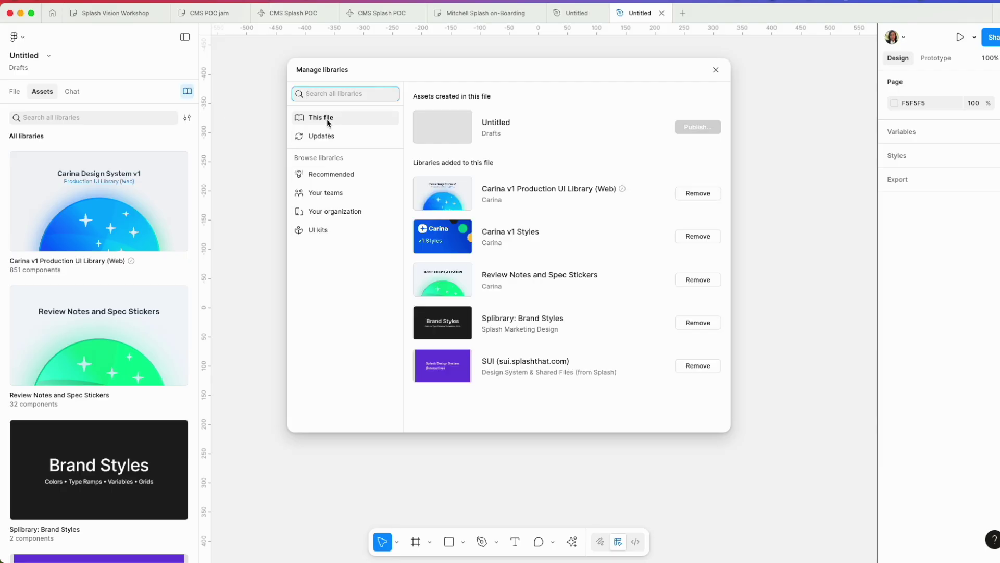
pyautogui.click(329, 232)
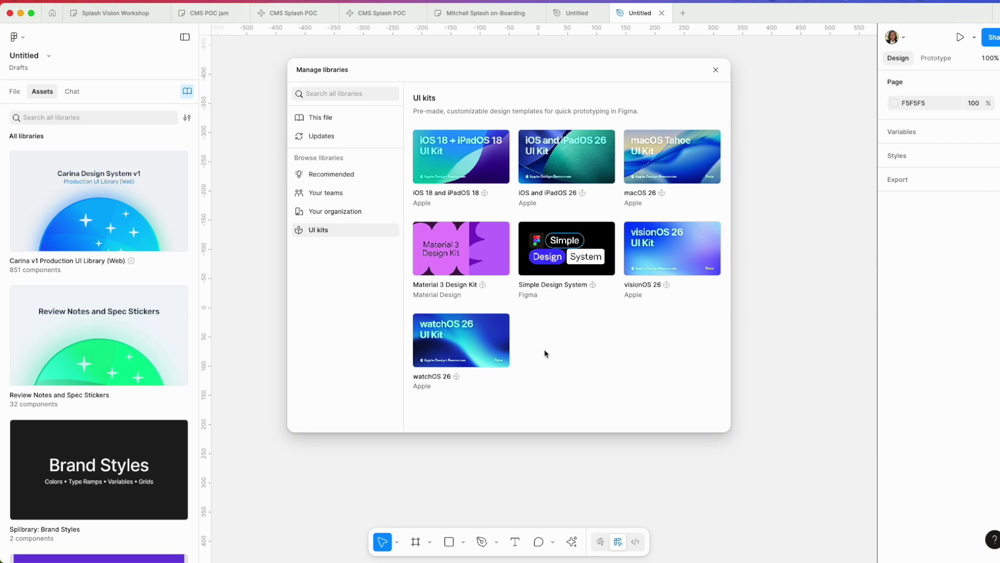
pyautogui.moveTo(460, 340)
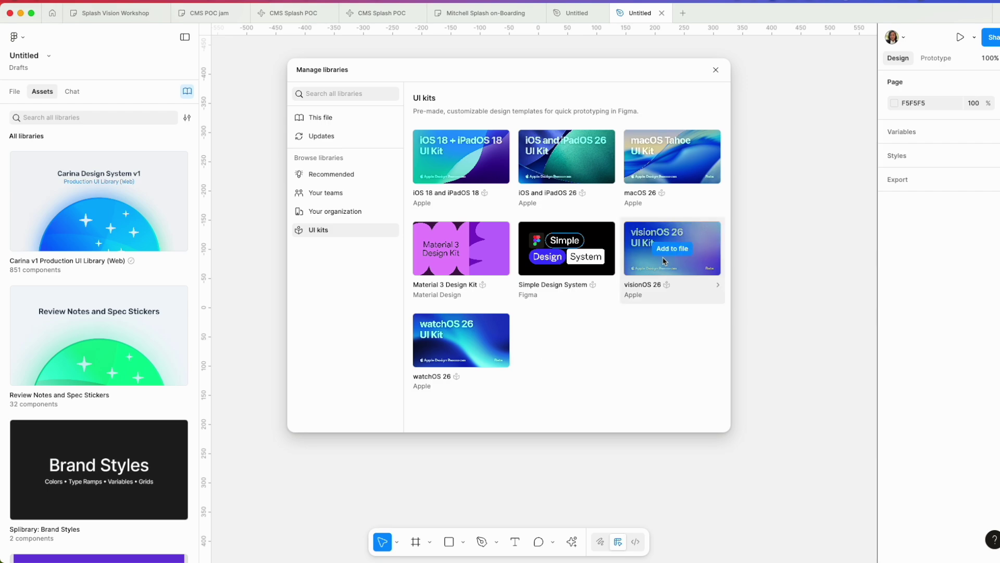
# Add the watchOS 26 kit, browse its component categories, and close library management.
pyautogui.click(453, 358)
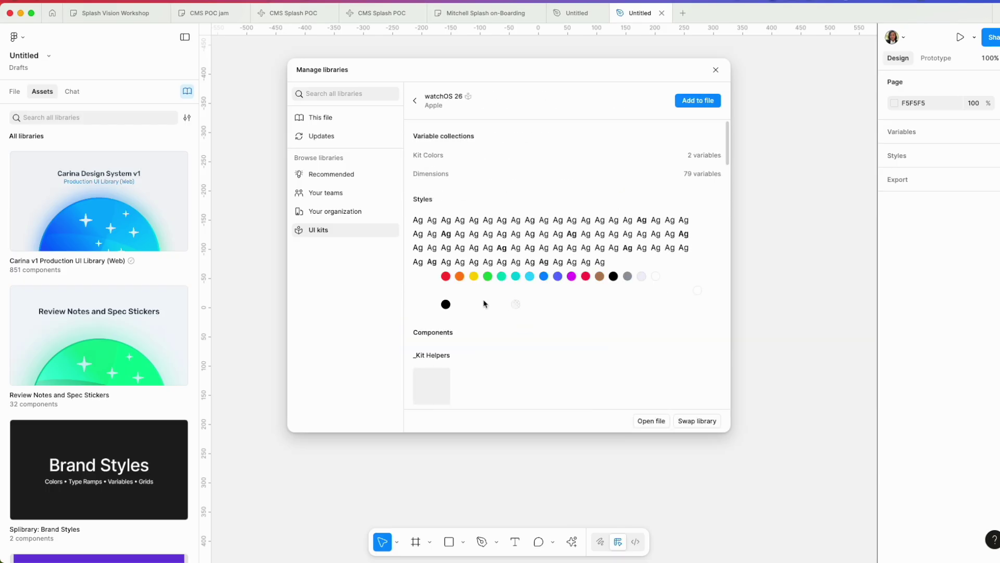
pyautogui.scroll(-2, 558, 375)
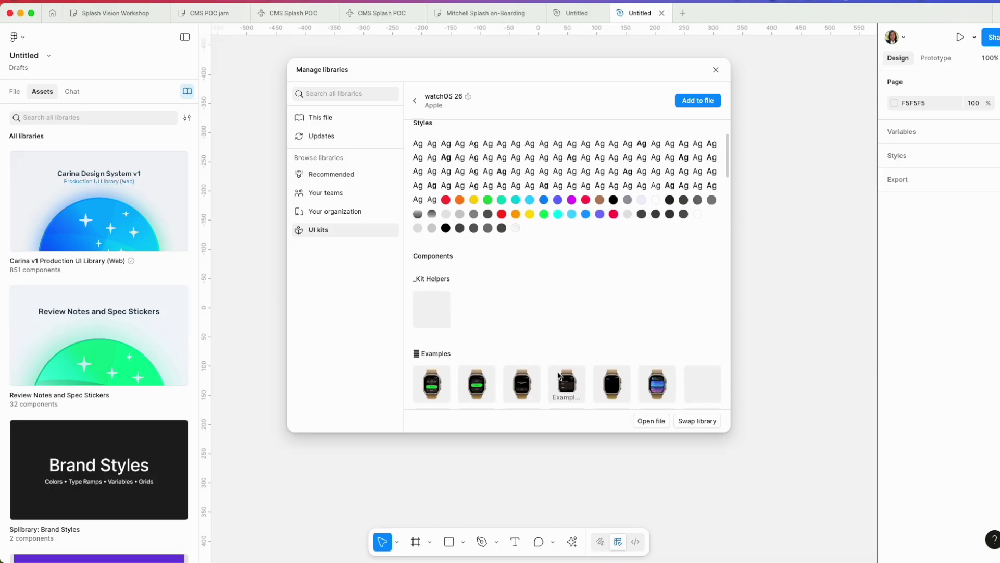
pyautogui.click(695, 108)
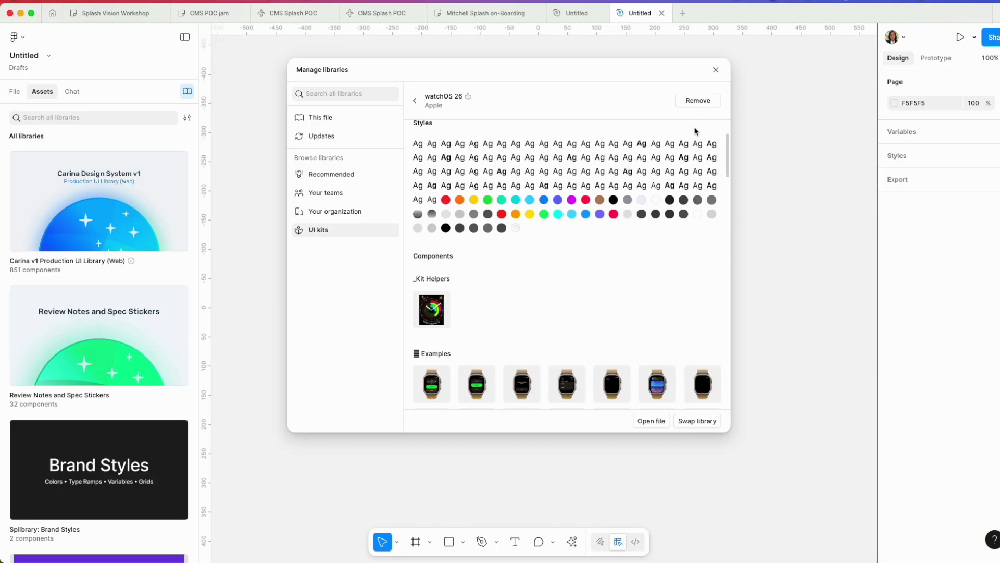
pyautogui.scroll(-5, 71, 447)
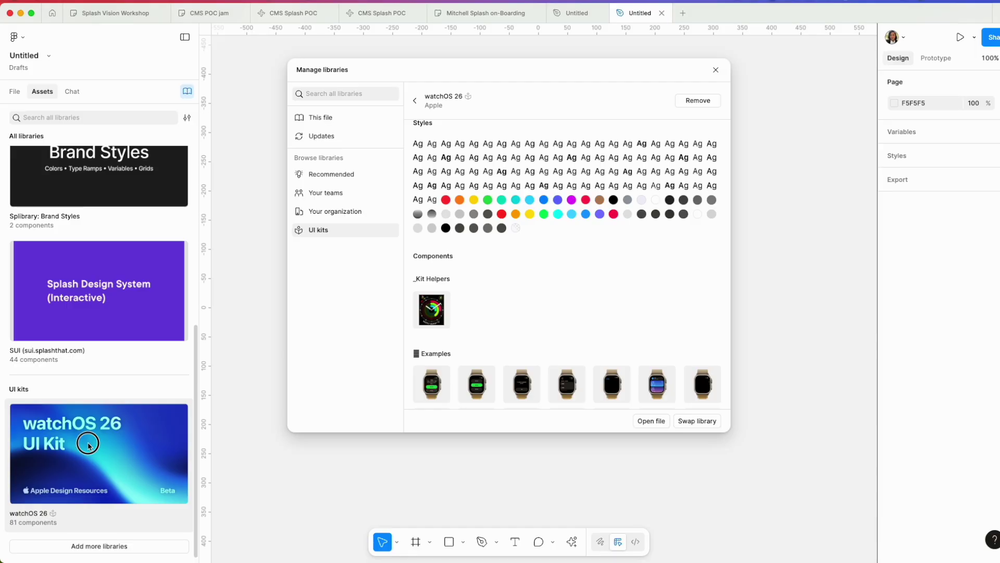
pyautogui.click(88, 446)
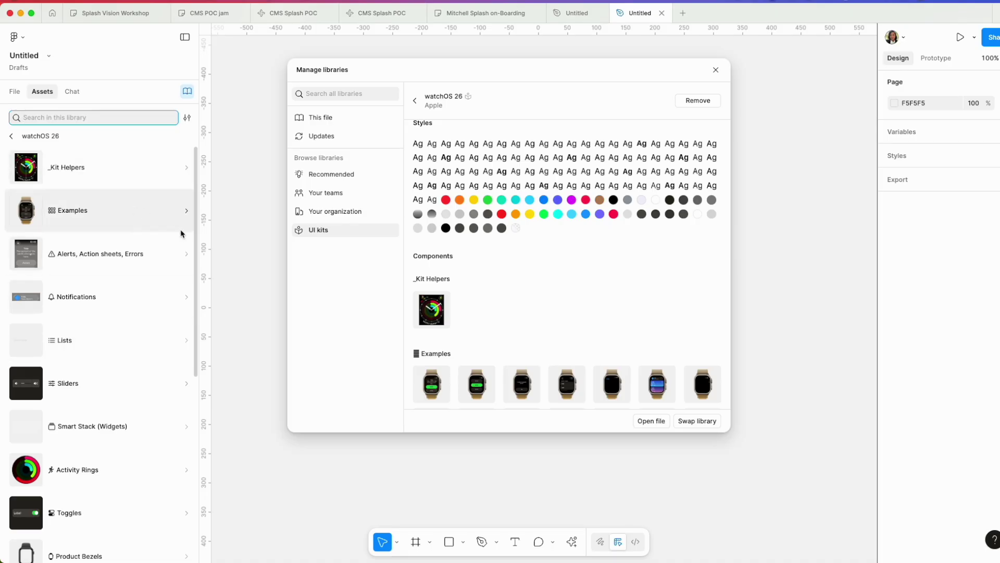
pyautogui.click(716, 71)
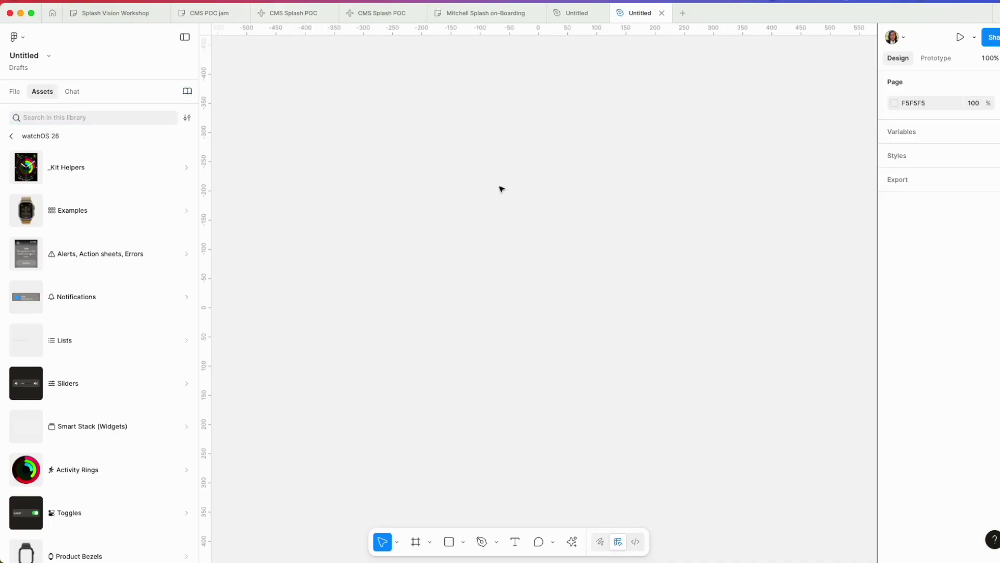
# Draw an Apple Watch Series 10 42mm frame (187×223) with the Frame tool.
pyautogui.press('f')
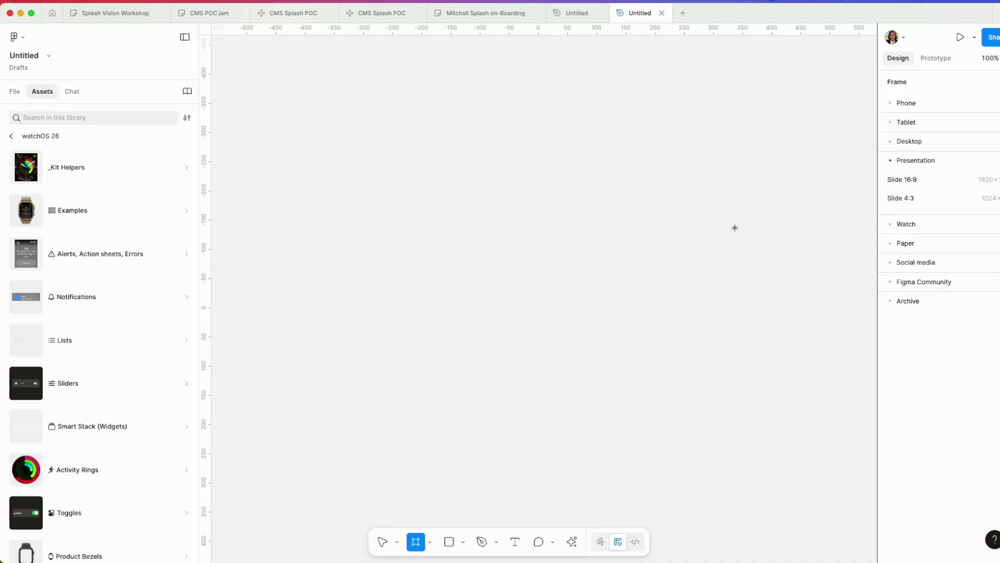
pyautogui.click(891, 226)
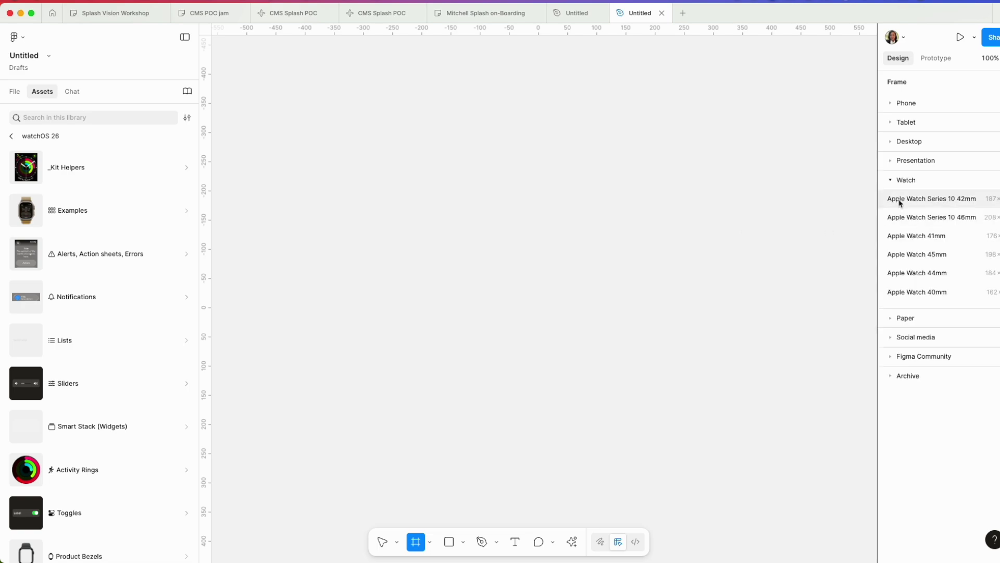
pyautogui.click(900, 200)
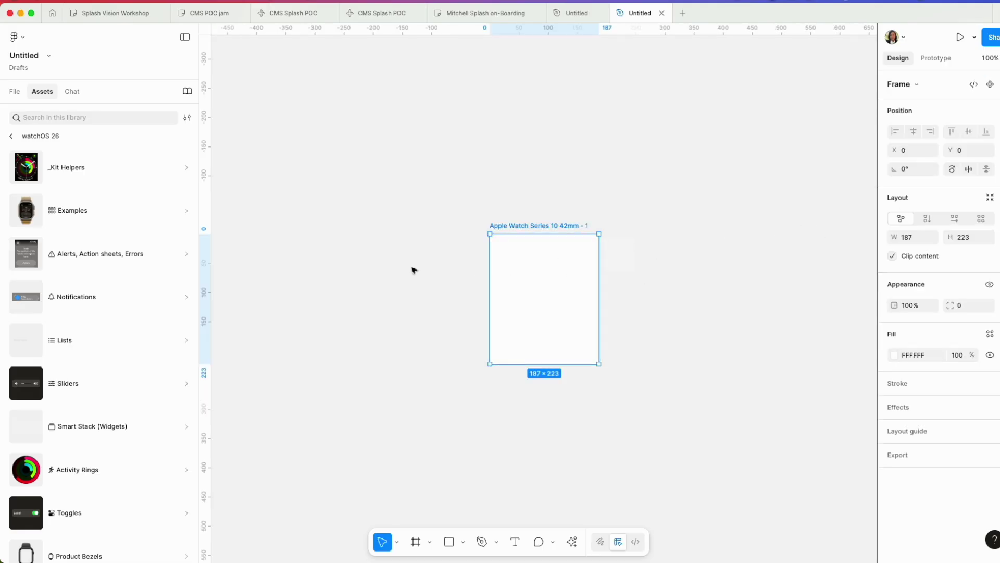
# Place the Buttons example left of the frame and the Activity Rings inside it.
pyautogui.click(143, 211)
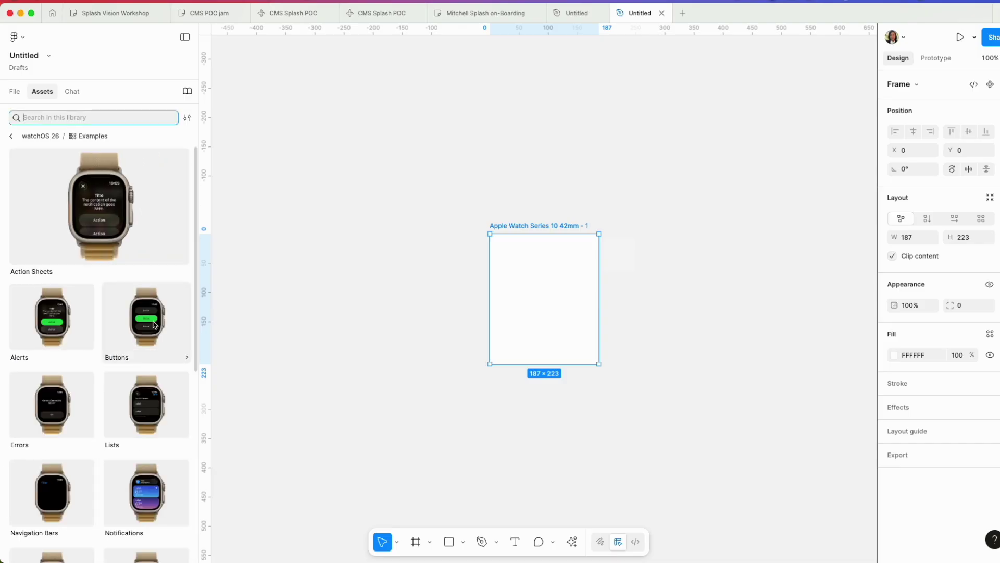
pyautogui.moveTo(153, 324); pyautogui.dragTo(313, 296)
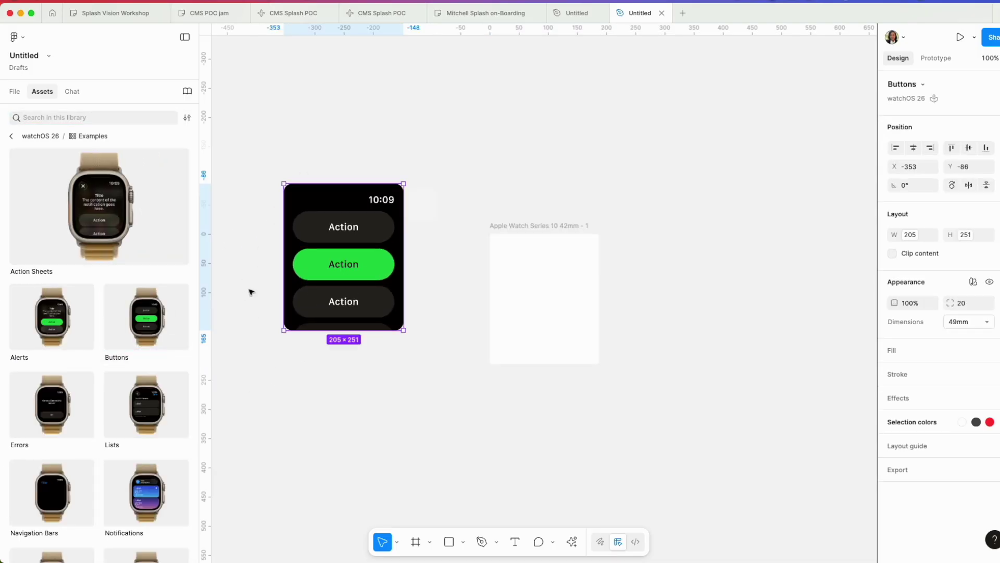
pyautogui.click(10, 137)
pyautogui.click(76, 248)
pyautogui.moveTo(52, 181); pyautogui.dragTo(591, 241)
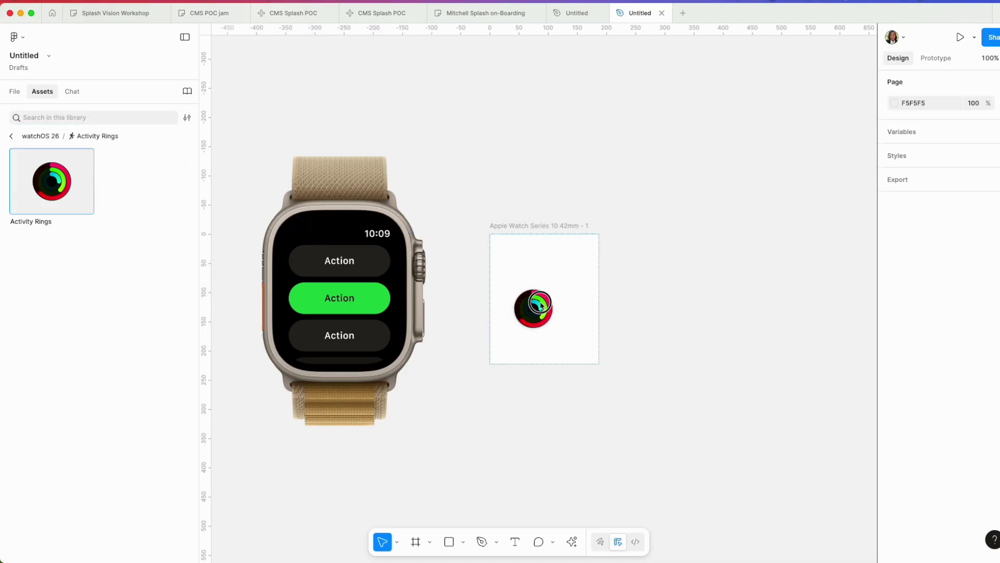
pyautogui.moveTo(590, 240); pyautogui.dragTo(556, 309)
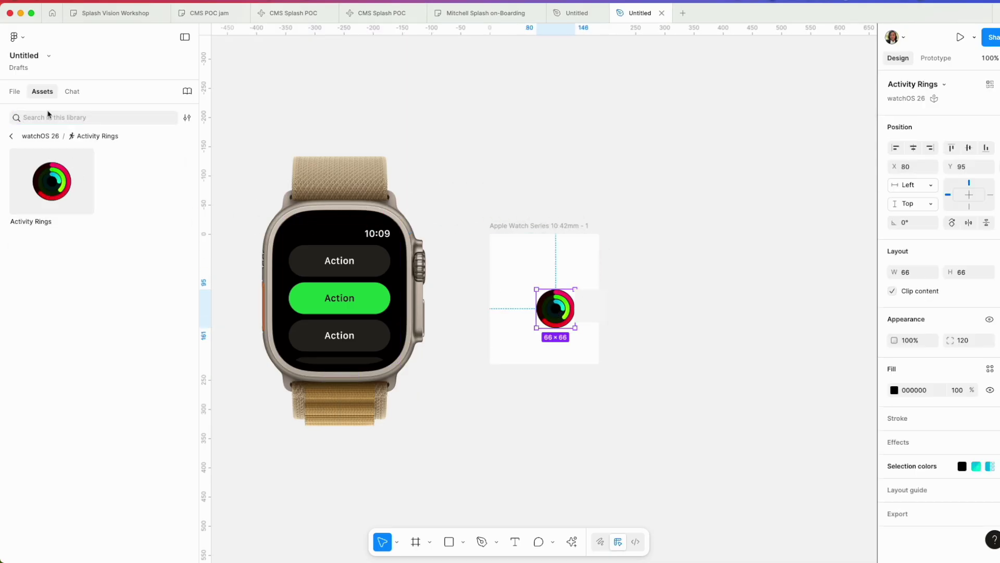
# Drop the Dial-based layout grid from the Layout Grid category into the watch frame.
pyautogui.click(10, 138)
pyautogui.scroll(-3, 89, 325)
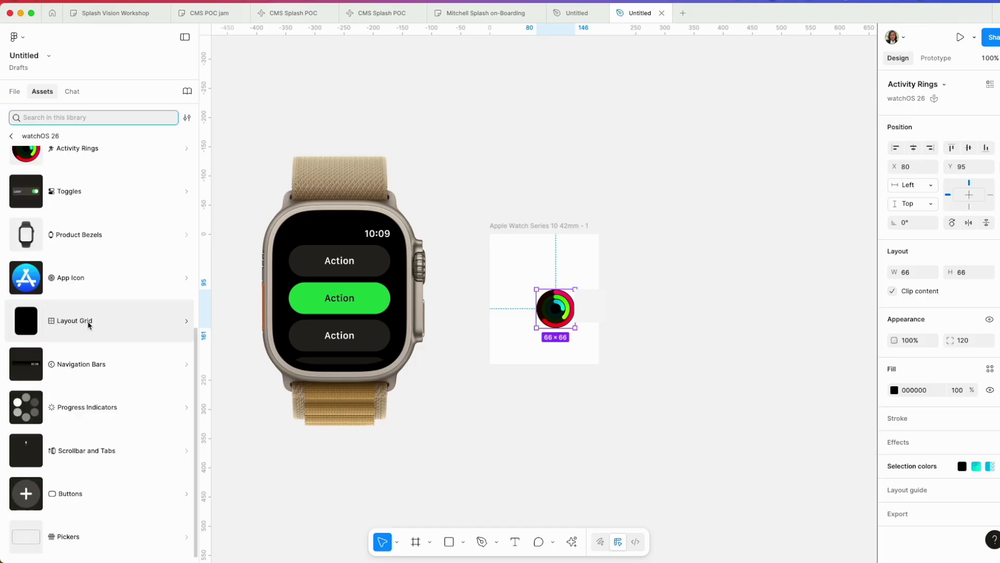
pyautogui.click(88, 325)
pyautogui.moveTo(146, 364); pyautogui.dragTo(324, 405)
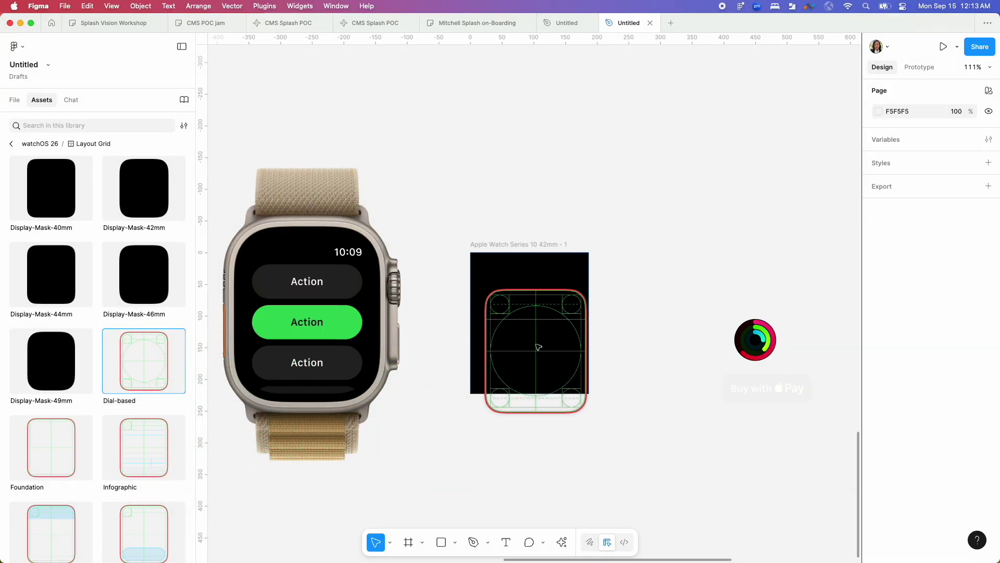
pyautogui.moveTo(324, 406)
pyautogui.mouseDown()
pyautogui.moveTo(525, 317)
pyautogui.moveTo(537, 326)
pyautogui.moveTo(468, 251)
pyautogui.mouseUp()
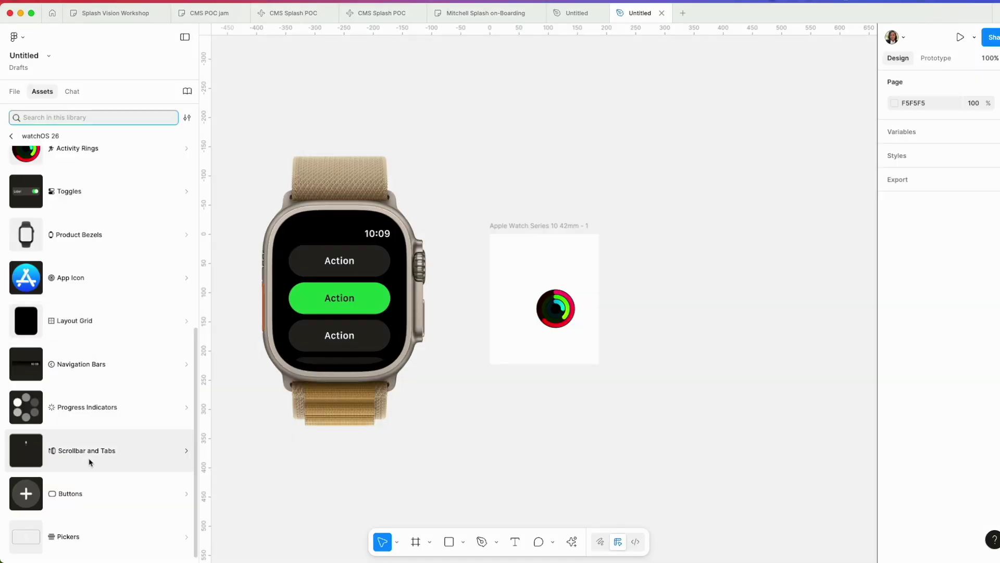
pyautogui.moveTo(61, 493); pyautogui.dragTo(93, 501)
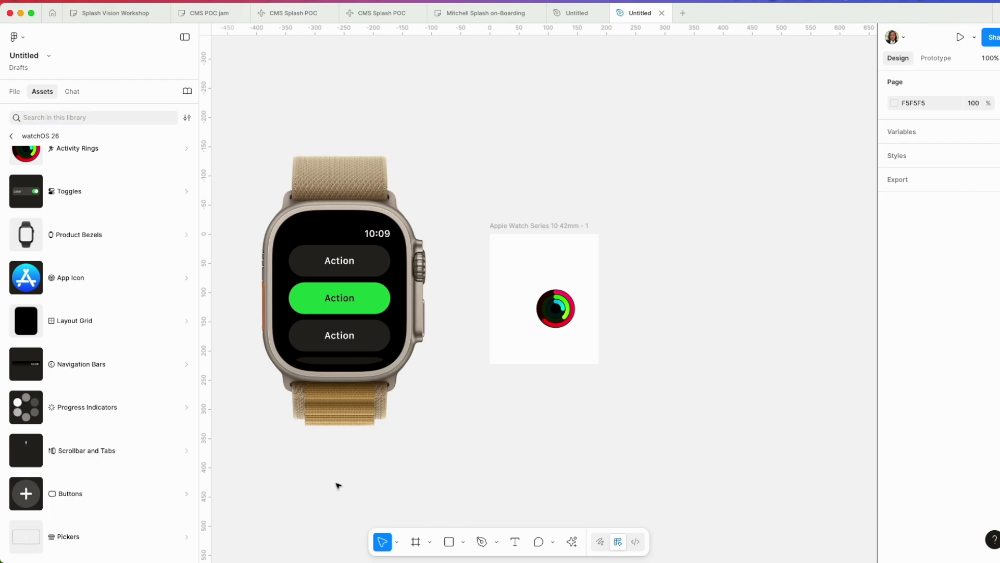
# Add the Buy with Apple Pay button to the watch frame and fill the frame black (000000).
pyautogui.click(93, 498)
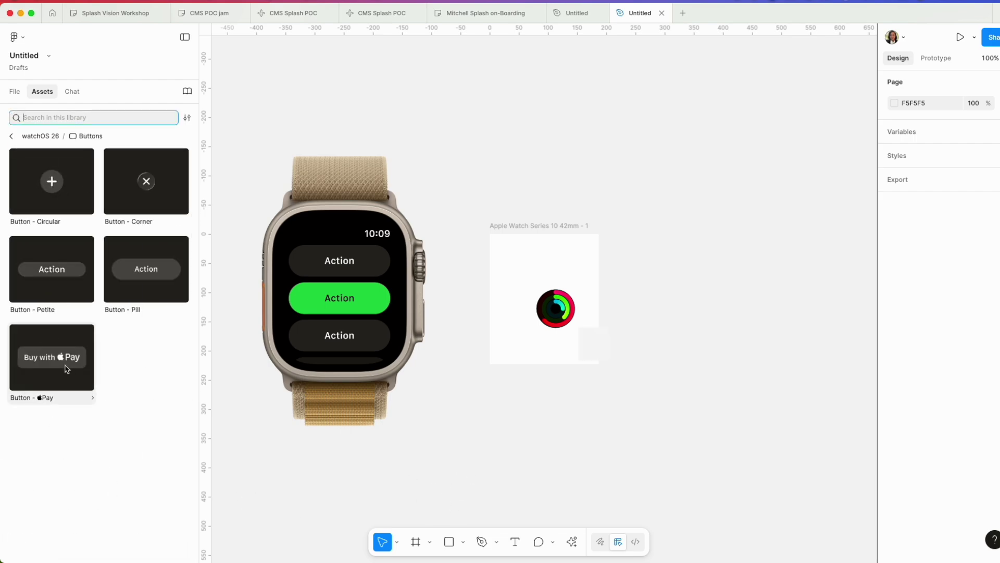
pyautogui.moveTo(60, 362); pyautogui.dragTo(547, 347)
pyautogui.click(751, 527)
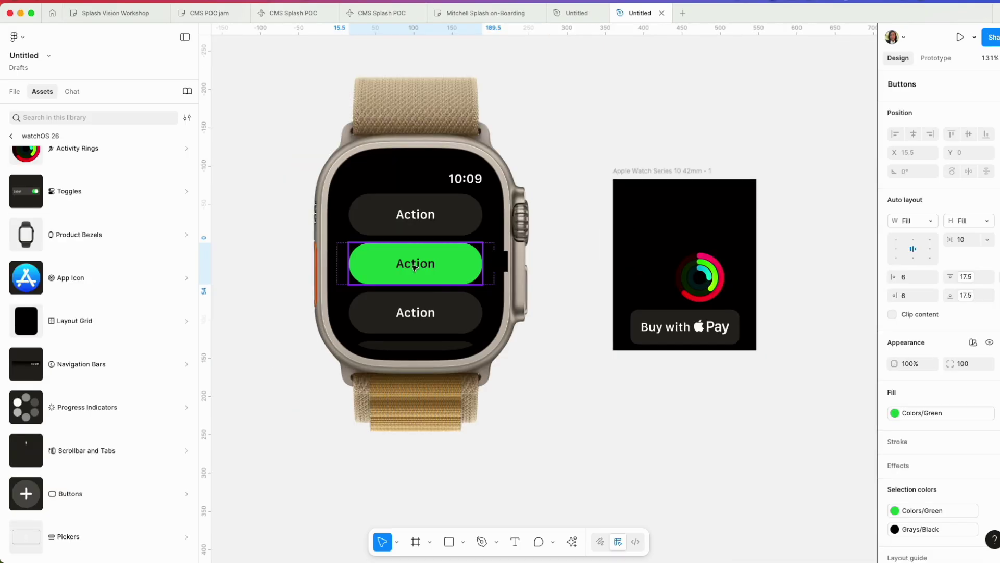
pyautogui.doubleClick(415, 265)
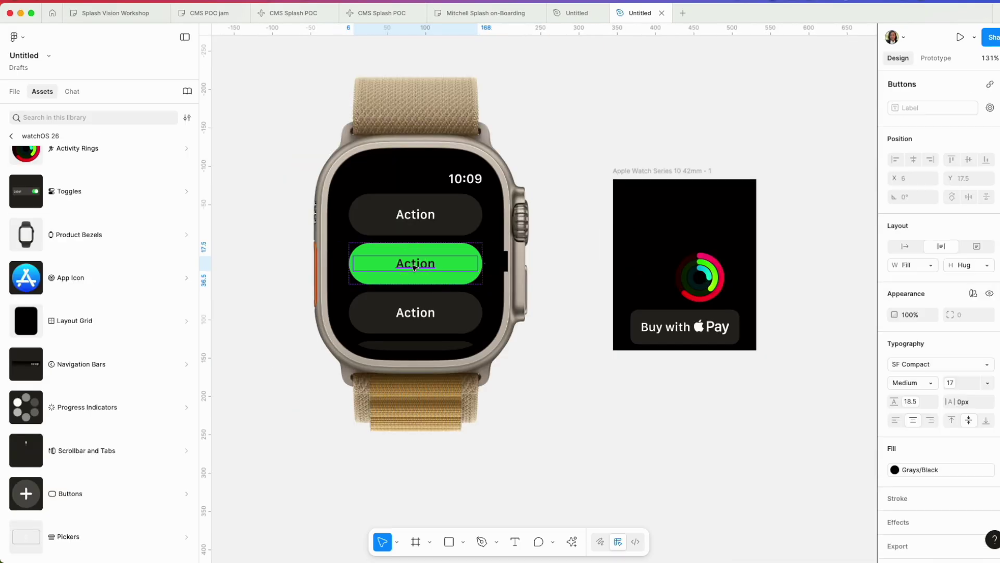
# Show the layers list and edit the Action labels of the green and third buttons.
pyautogui.click(17, 94)
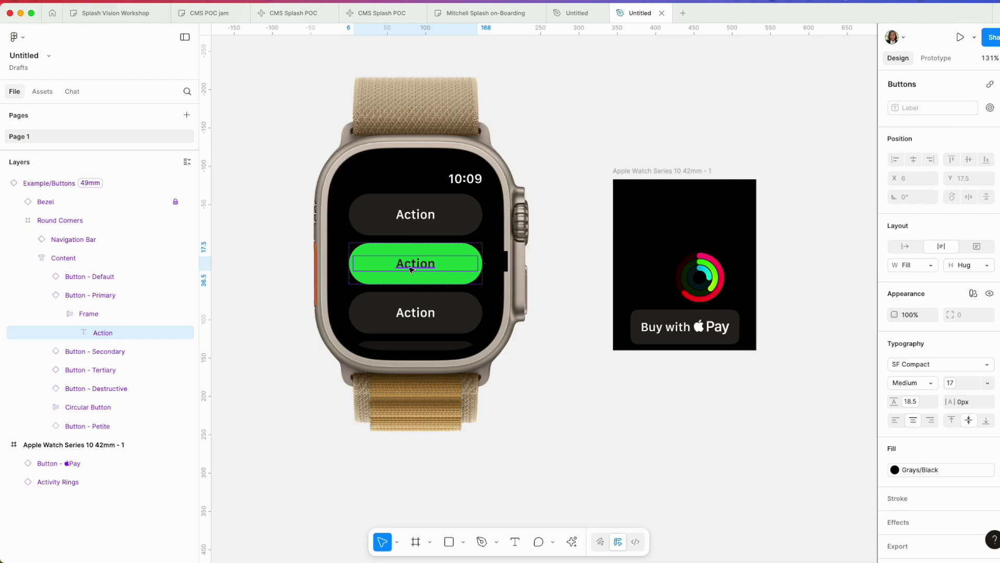
pyautogui.doubleClick(410, 268)
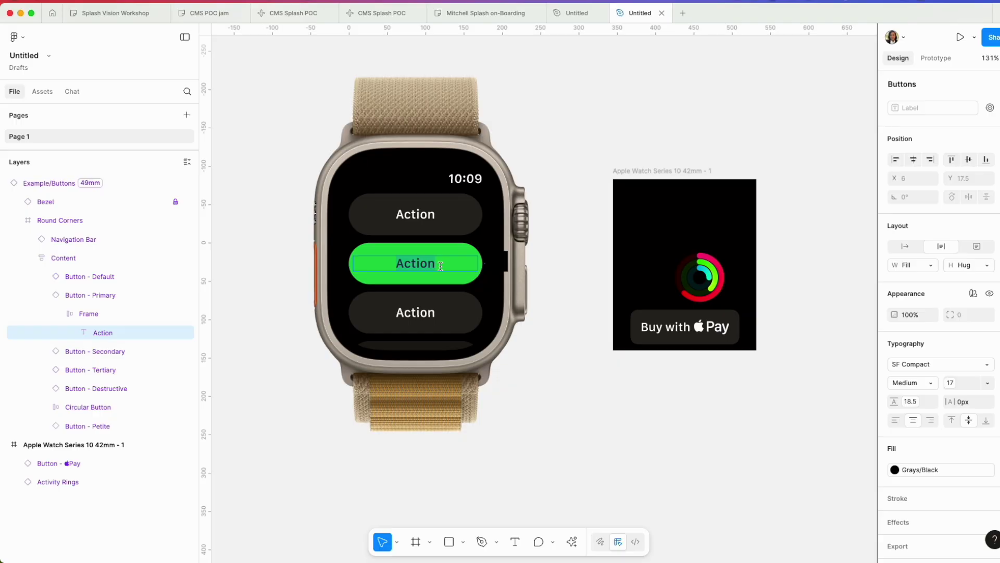
pyautogui.press('Escape')
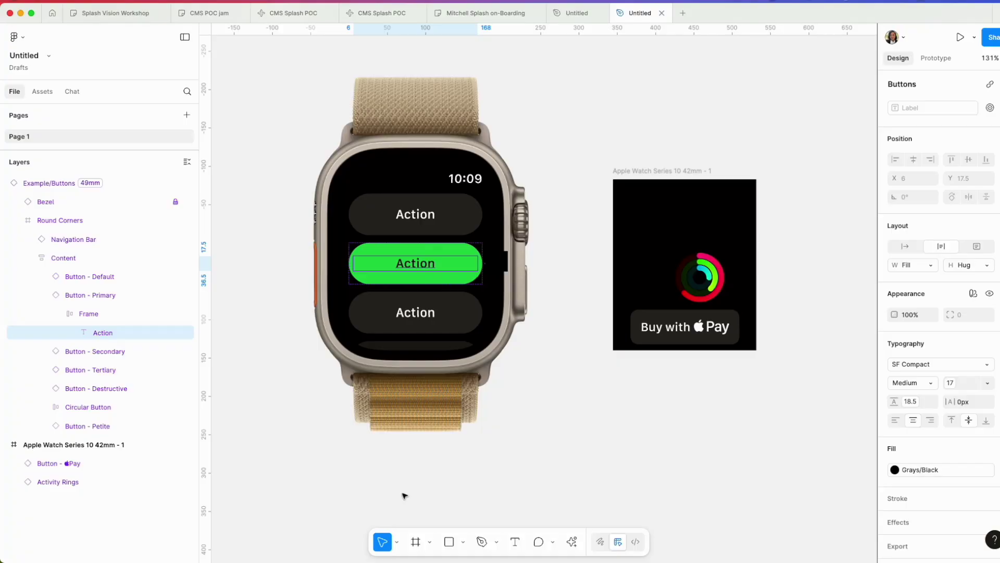
pyautogui.doubleClick(415, 314)
pyautogui.doubleClick(415, 315)
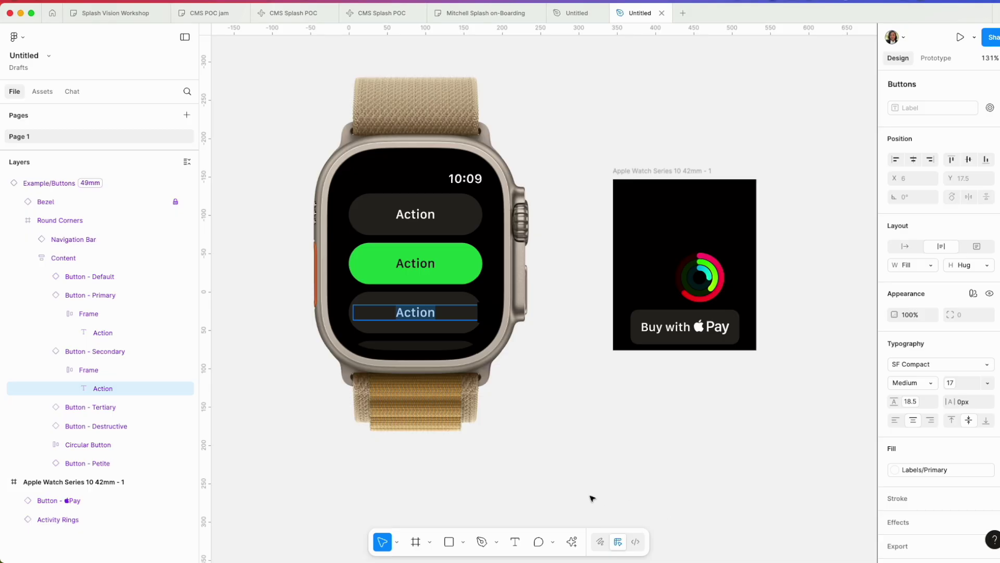
pyautogui.click(272, 539)
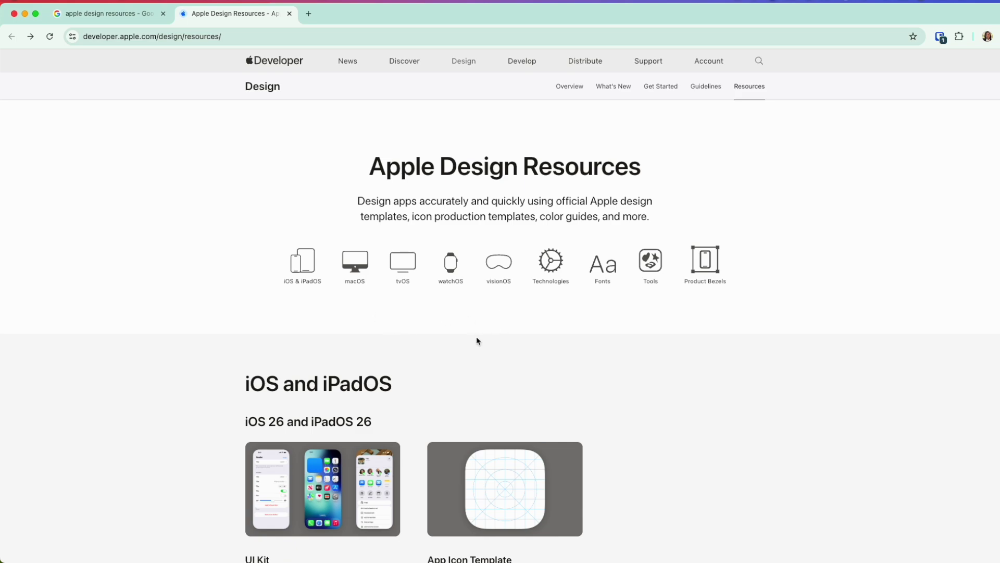
# Download SF Pro from the Fonts section of Apple's Design Resources page.
pyautogui.click(600, 279)
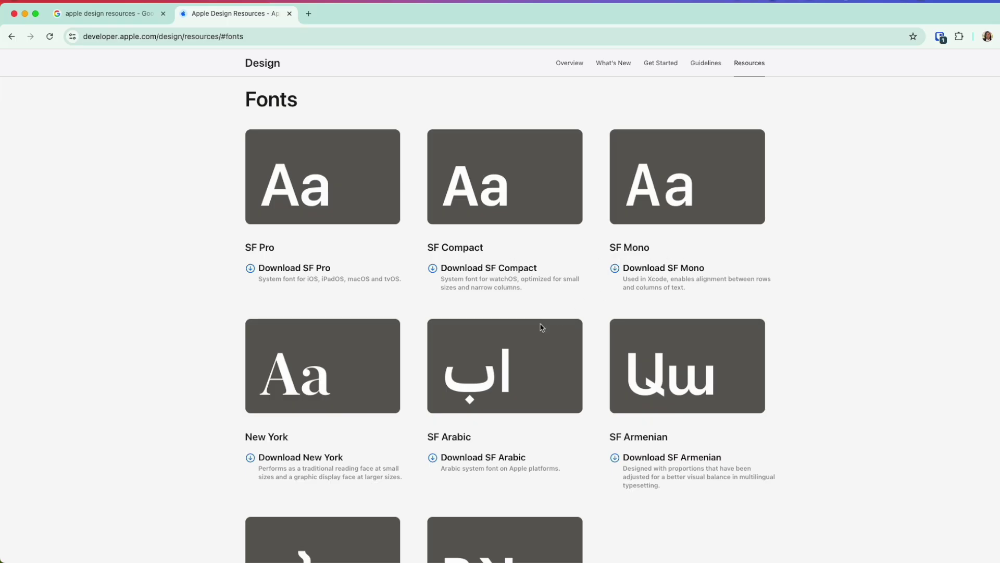
pyautogui.scroll(2, 539, 333)
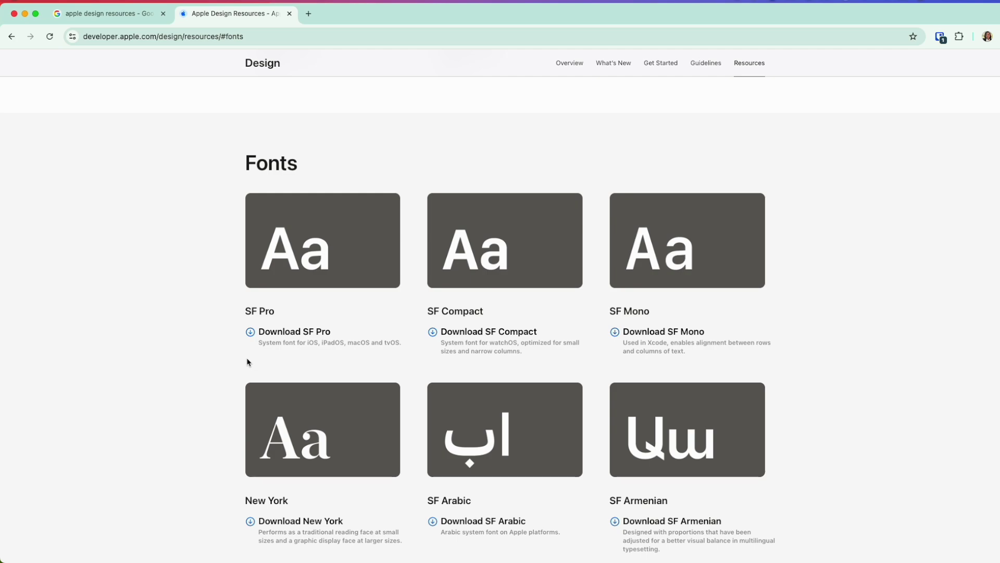
pyautogui.click(283, 333)
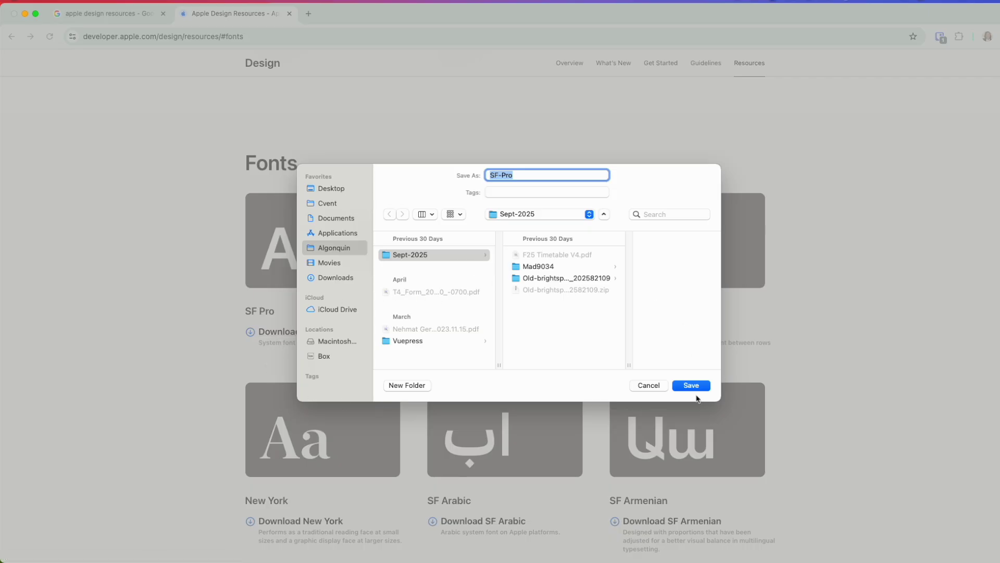
# Save the SF Pro download to the Desktop and open SF-Pro.dmg.
pyautogui.click(331, 191)
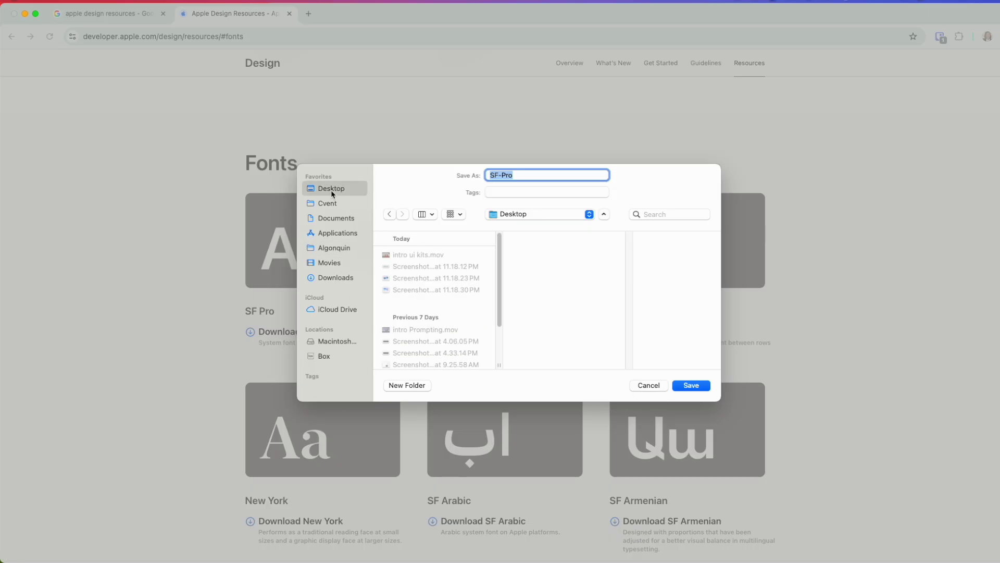
pyautogui.click(707, 386)
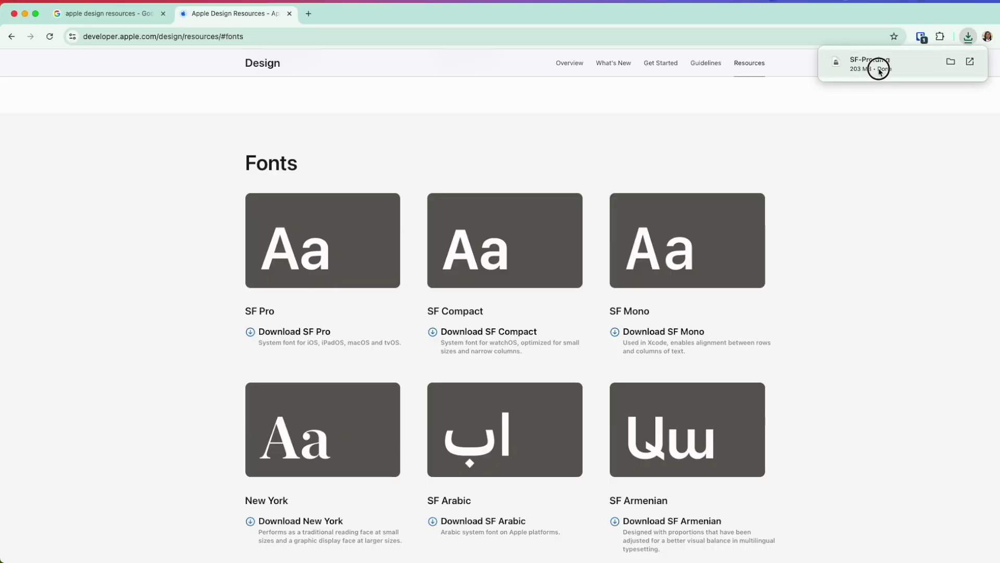
pyautogui.click(969, 62)
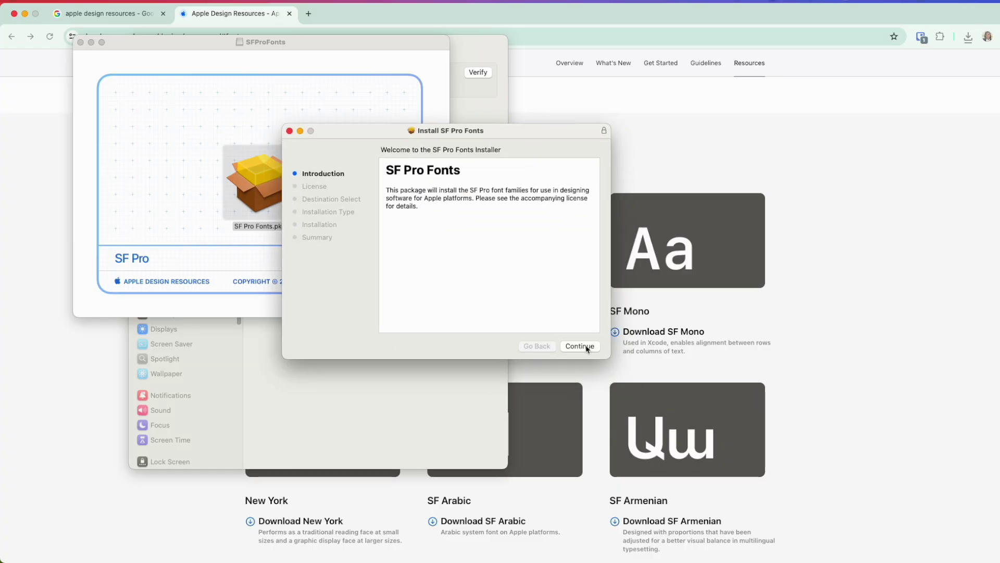
# Run the SF Pro installer, cancel at the password prompt, and close its windows.
pyautogui.click(580, 347)
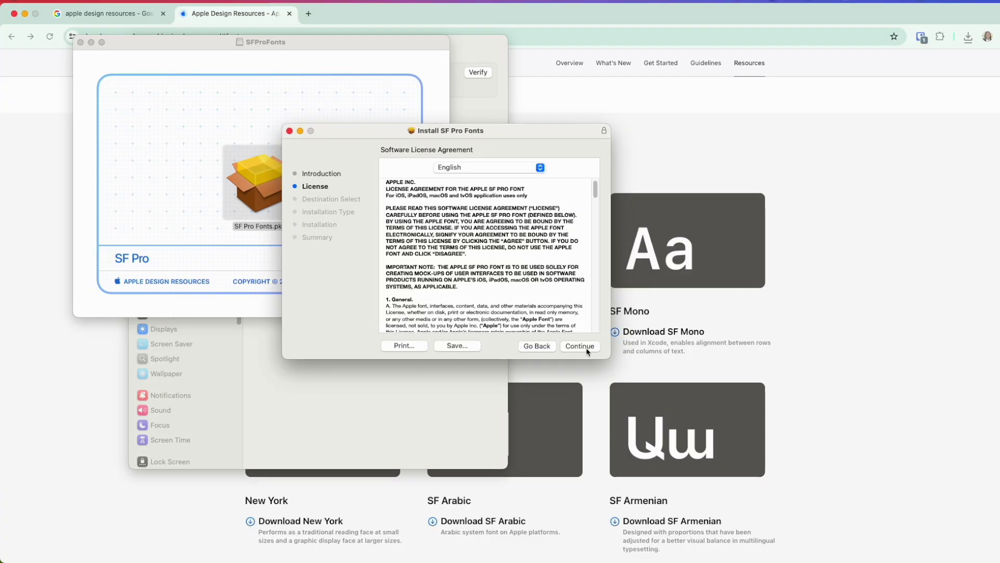
pyautogui.click(586, 349)
pyautogui.click(551, 271)
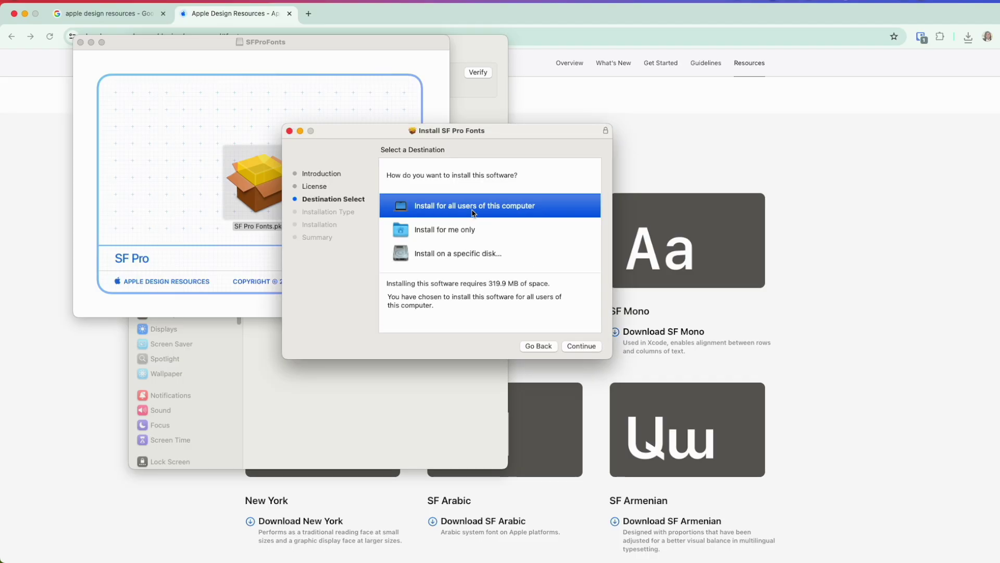
pyautogui.click(583, 346)
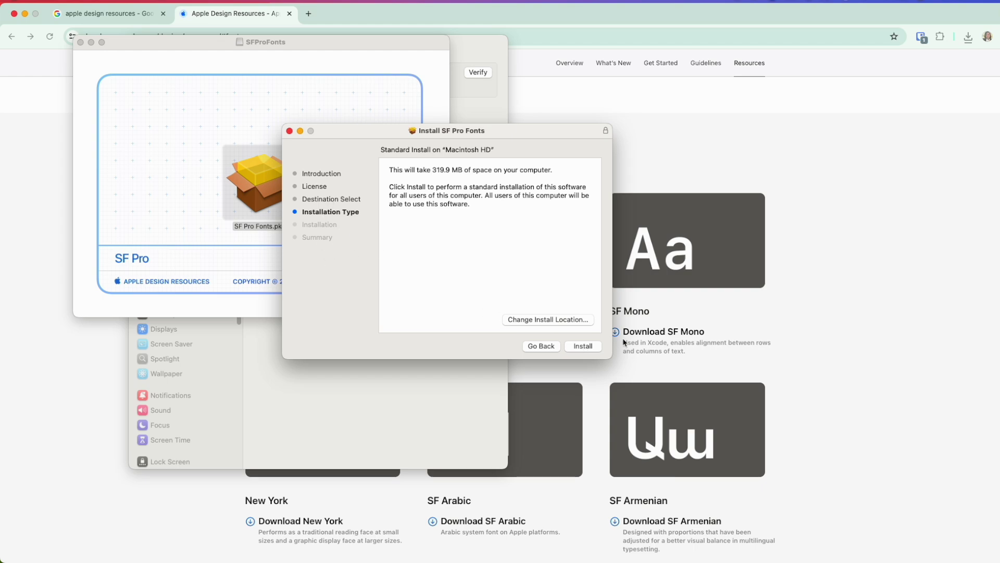
pyautogui.click(585, 346)
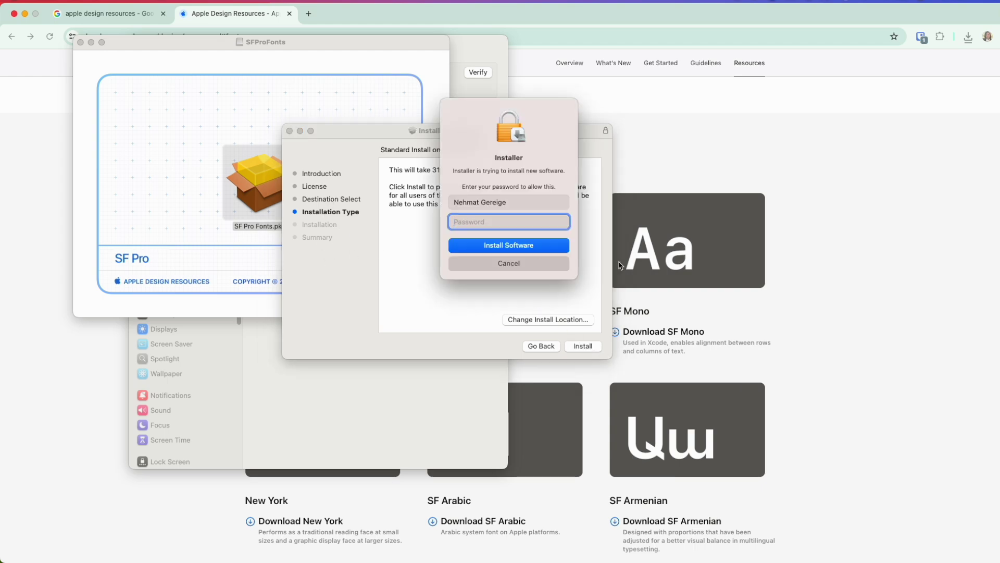
pyautogui.click(522, 263)
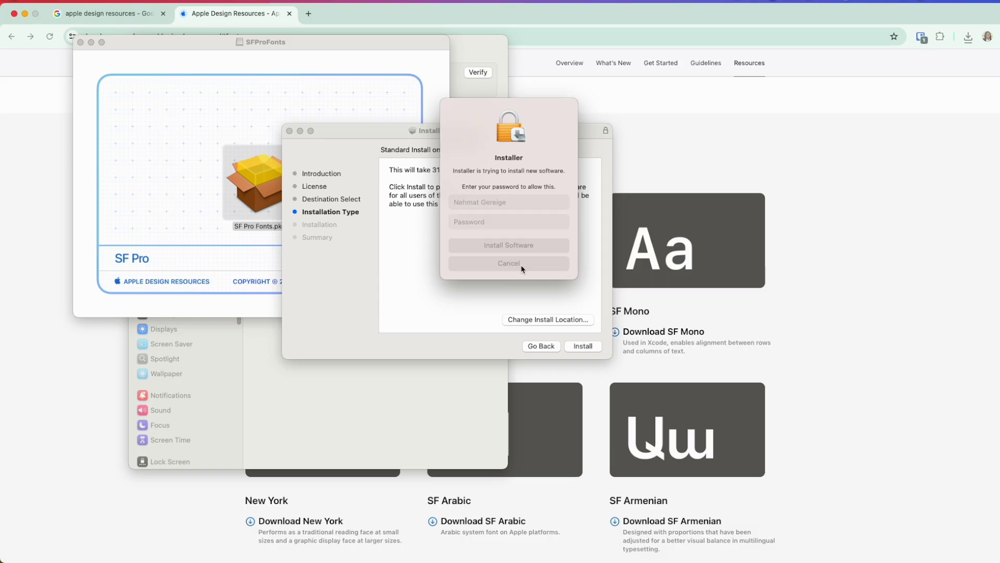
pyautogui.click(289, 131)
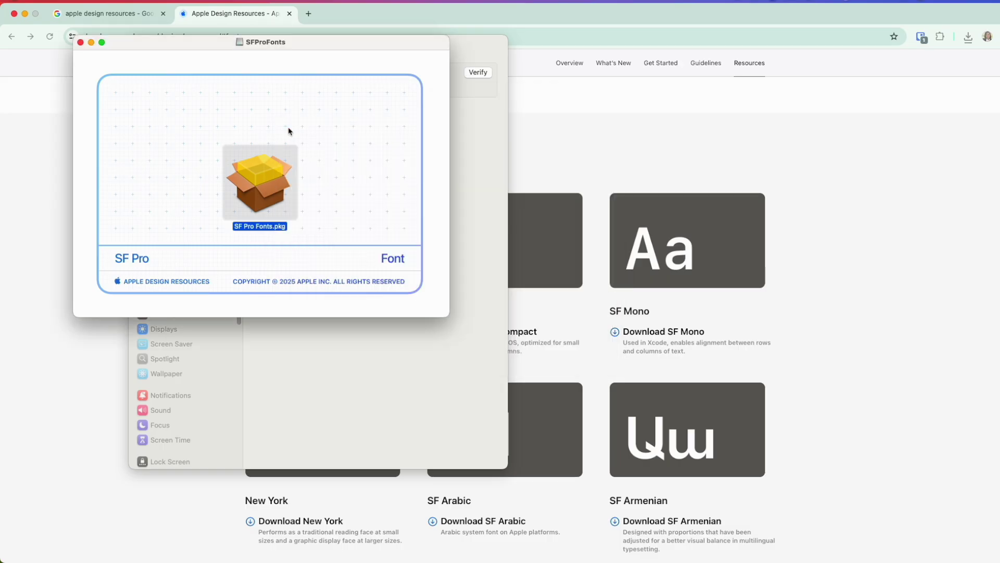
pyautogui.click(81, 45)
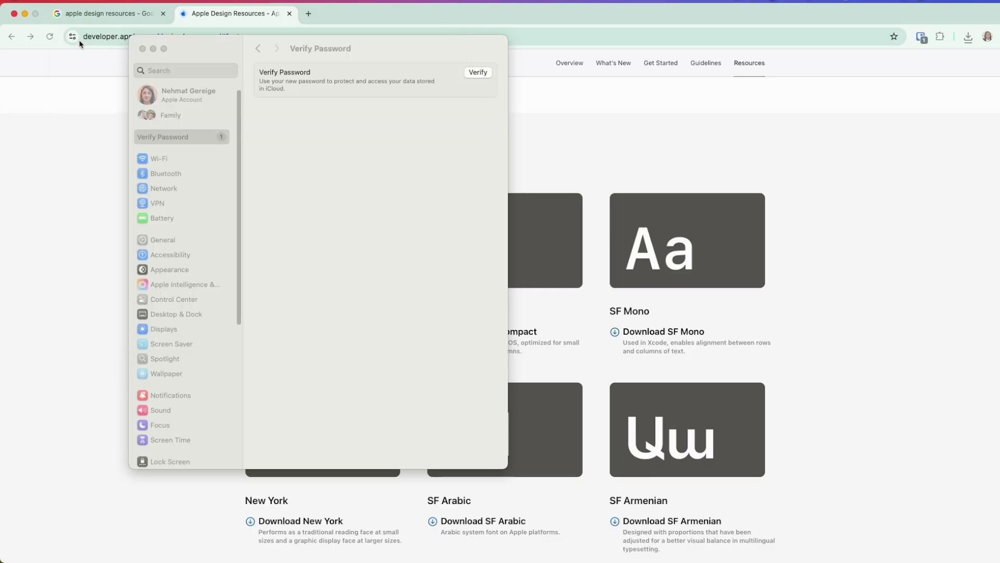
# Dismiss the leftover settings window and add the visionOS 26 UI Kit to the file.
pyautogui.click(85, 141)
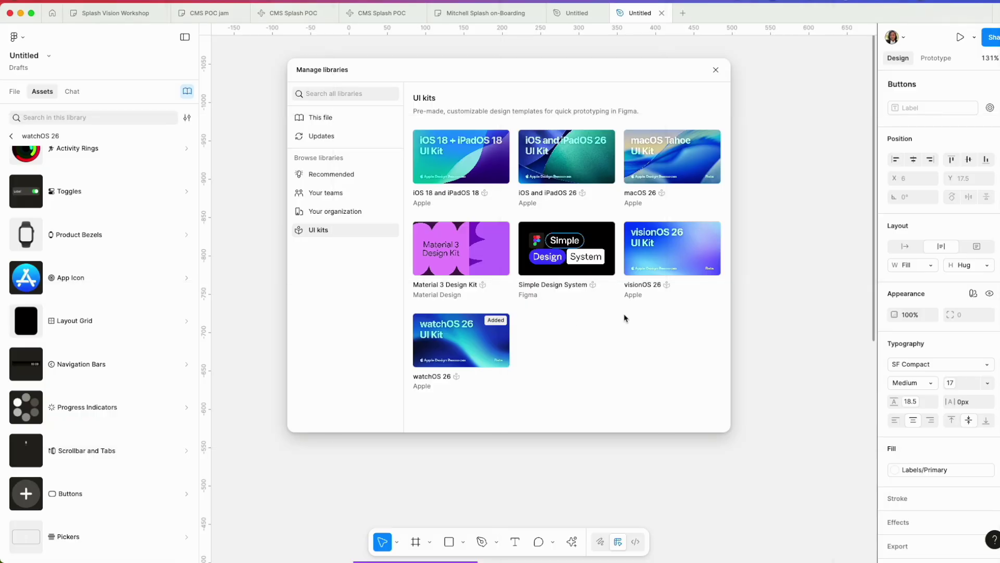
pyautogui.moveTo(672, 248)
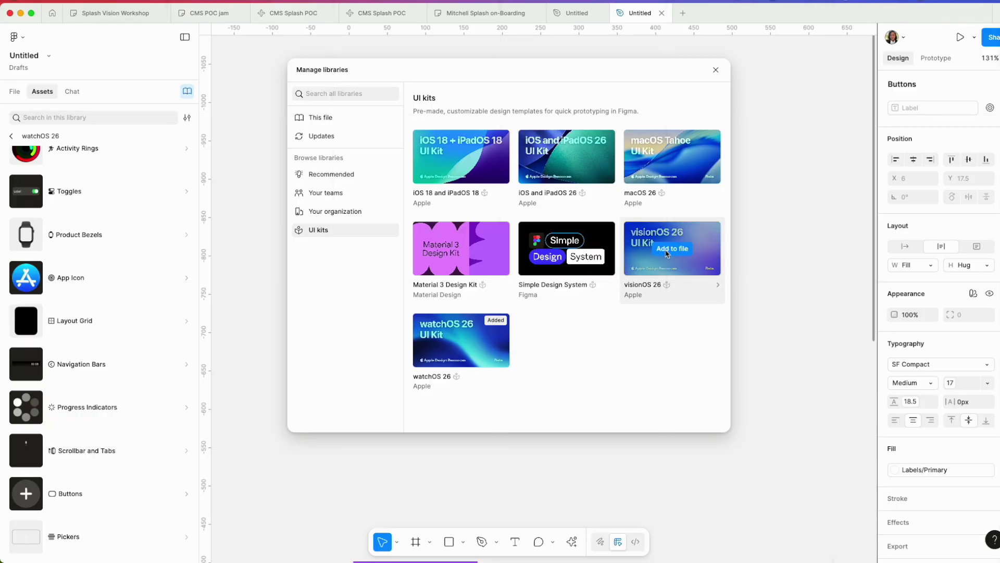
pyautogui.click(666, 250)
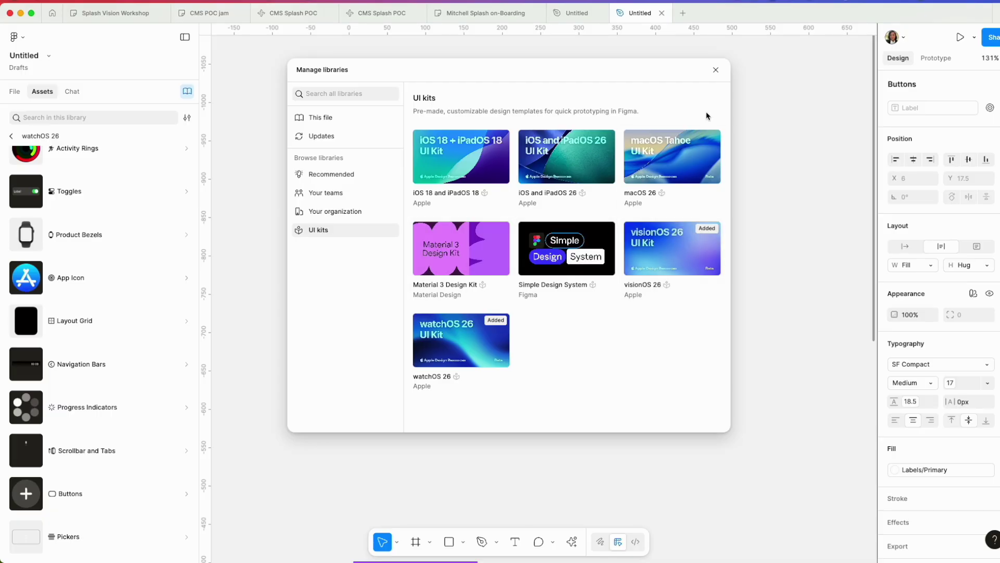
pyautogui.click(715, 69)
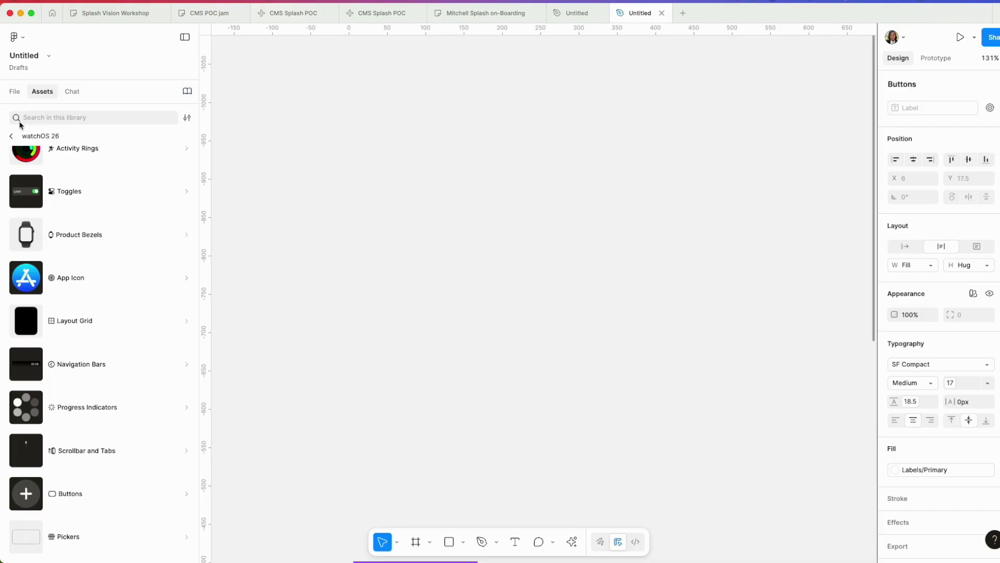
# Drag Background - Apartment from the visionOS 26 Backgrounds library onto the canvas.
pyautogui.click(11, 135)
pyautogui.scroll(-3, 117, 386)
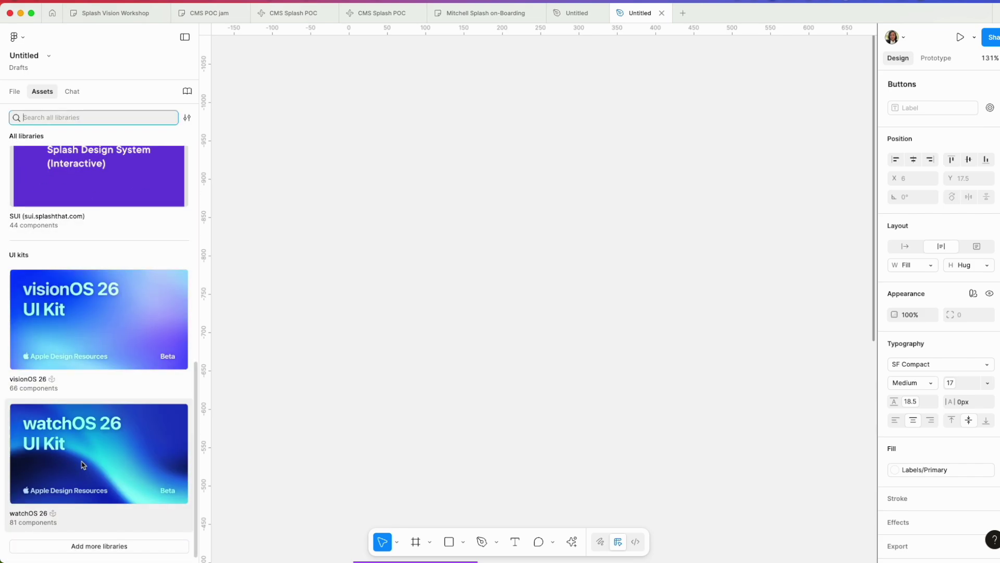
pyautogui.click(71, 328)
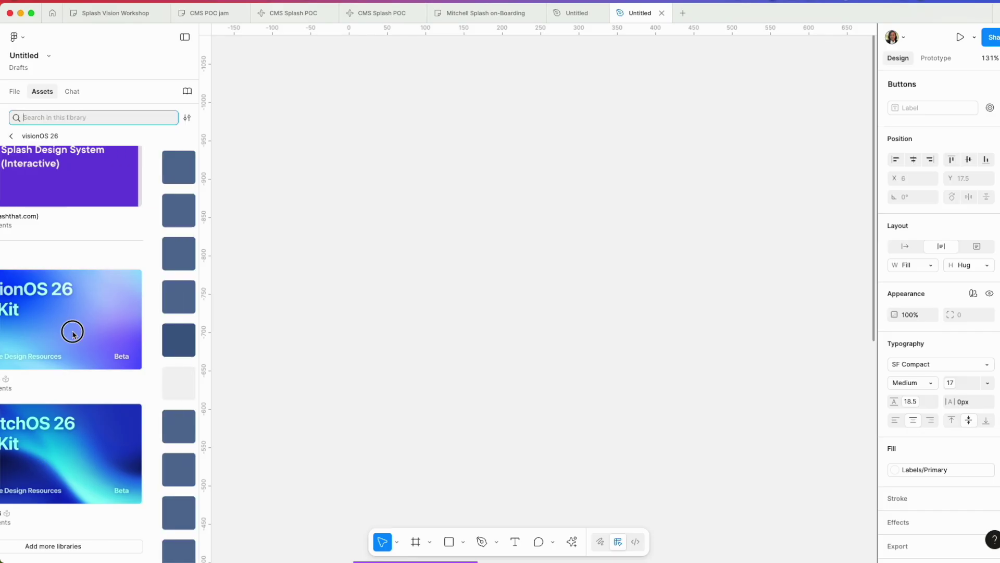
pyautogui.click(138, 383)
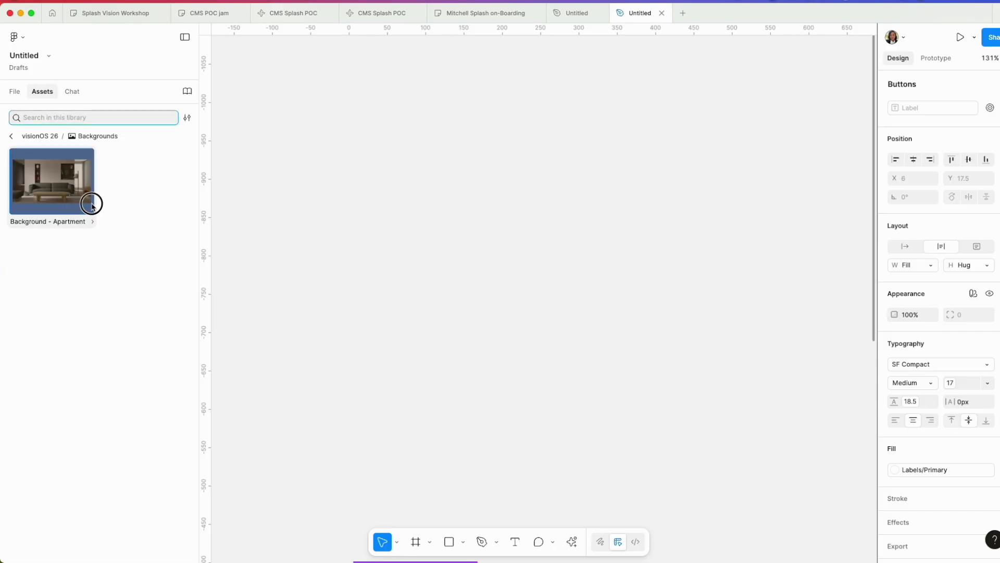
pyautogui.moveTo(69, 213); pyautogui.dragTo(511, 243)
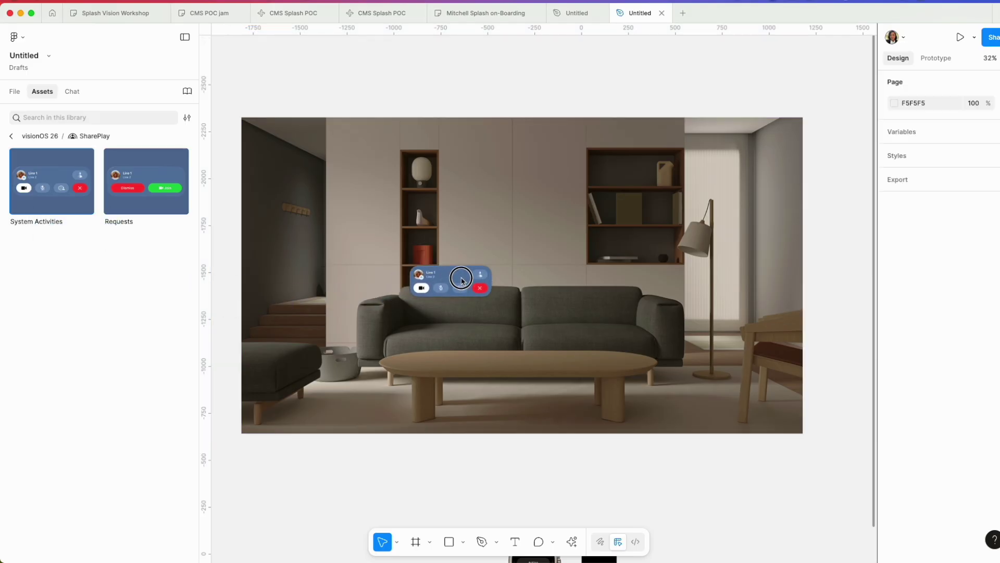
# Place the SharePlay System Activities panel over the sofa and select its first camera icon.
pyautogui.moveTo(107, 250)
pyautogui.mouseDown()
pyautogui.moveTo(443, 285)
pyautogui.moveTo(448, 257)
pyautogui.moveTo(445, 287)
pyautogui.mouseUp()
pyautogui.scroll(2, 430, 283)
pyautogui.scroll(5, 429, 283)
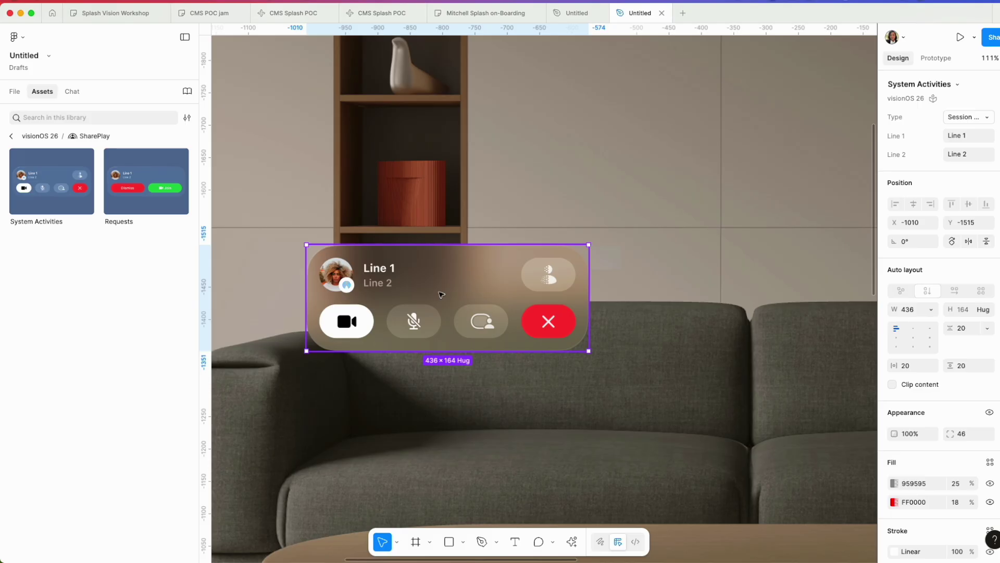
pyautogui.doubleClick(440, 295)
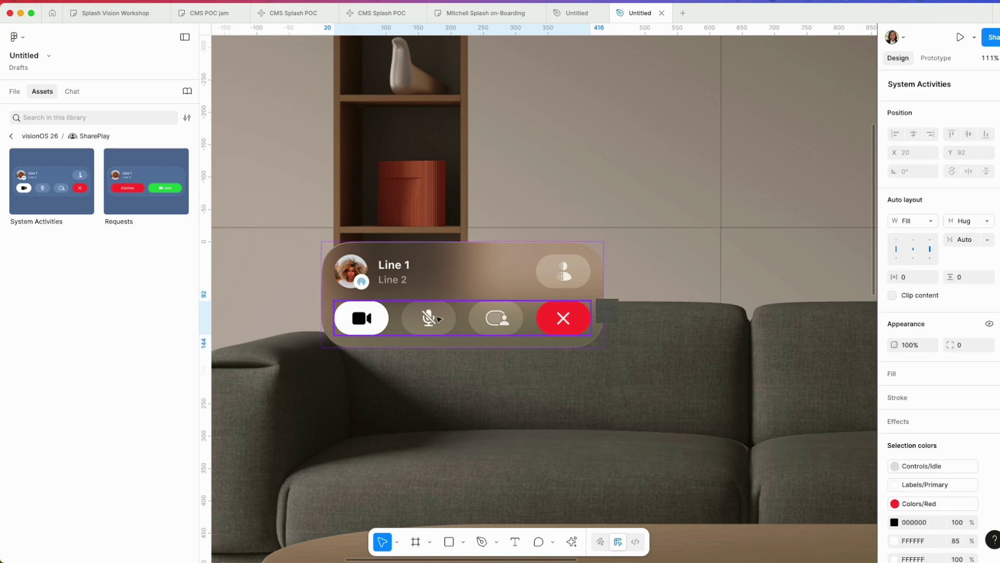
pyautogui.doubleClick(364, 319)
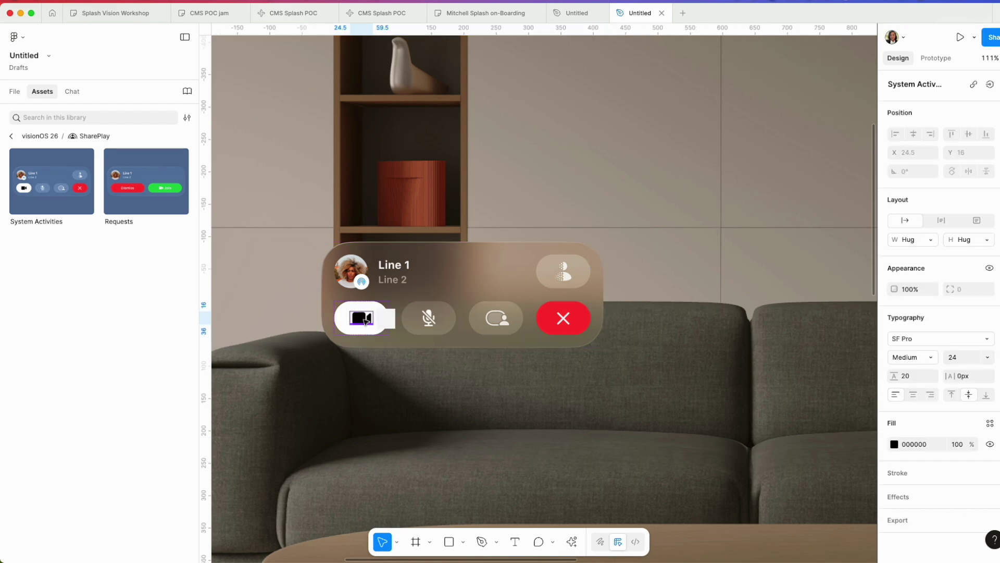
# Reveal the Layers tree for the System Activities panel, then switch apps.
pyautogui.click(9, 92)
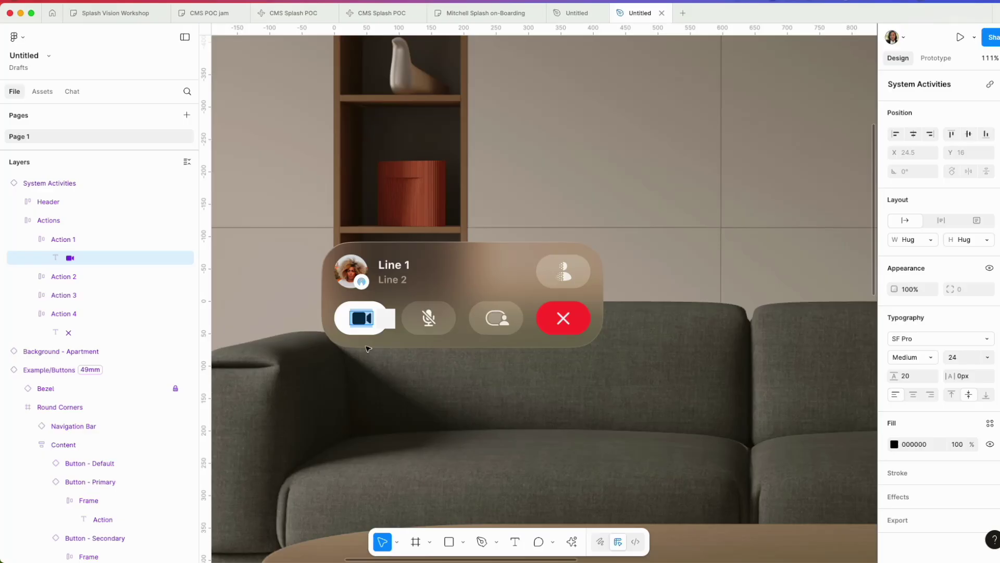
pyautogui.press('super+Tab')
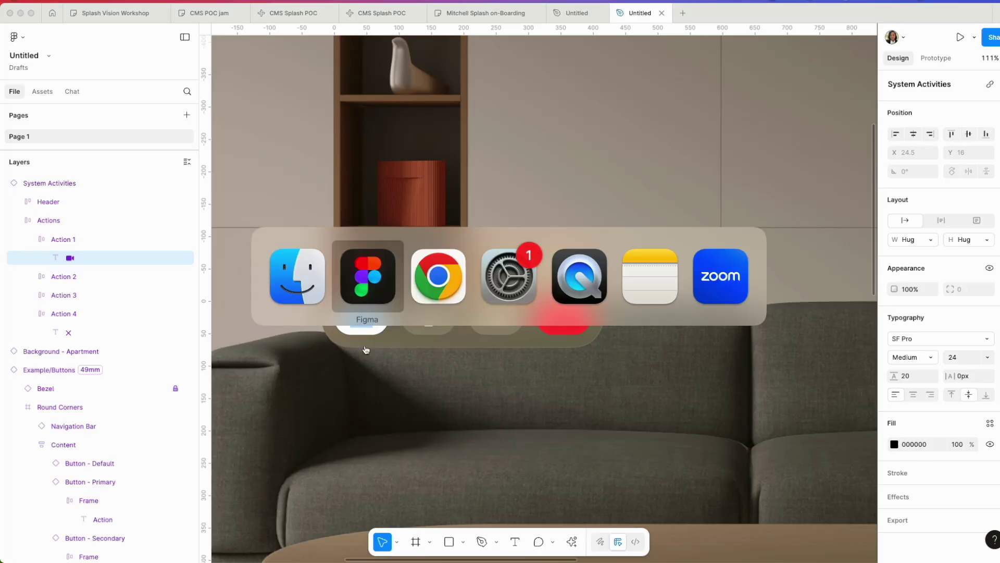
pyautogui.scroll(-5, 430, 122)
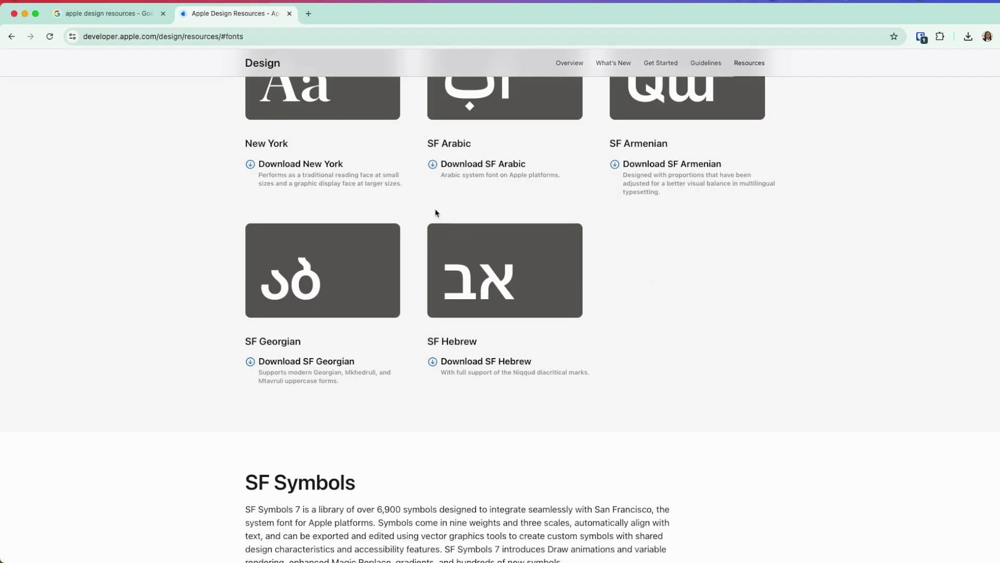
pyautogui.scroll(-5, 434, 214)
pyautogui.scroll(2, 219, 125)
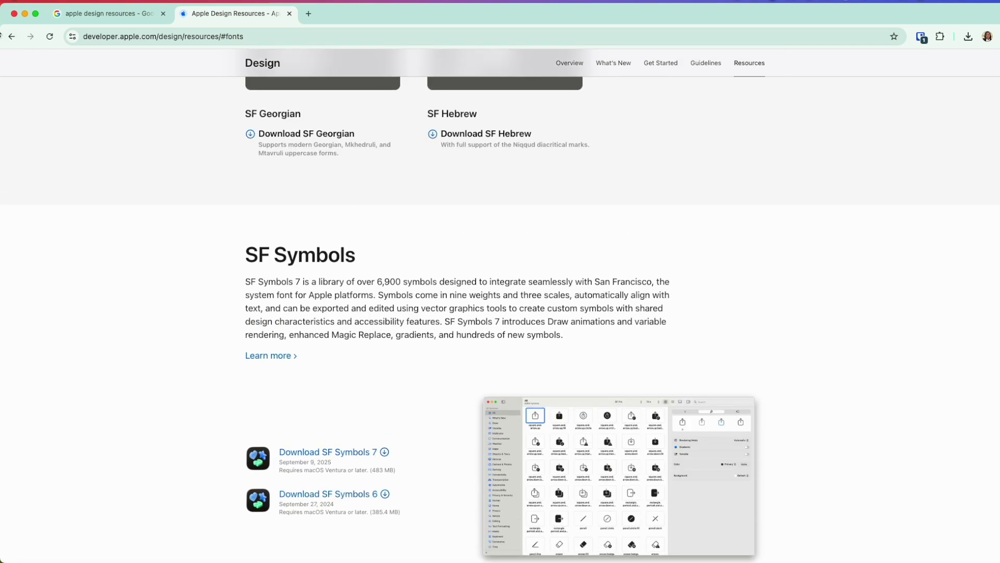
# Jump to Apple's SF Symbols tools section in Chrome and launch the SF Symbols app.
pyautogui.click(11, 36)
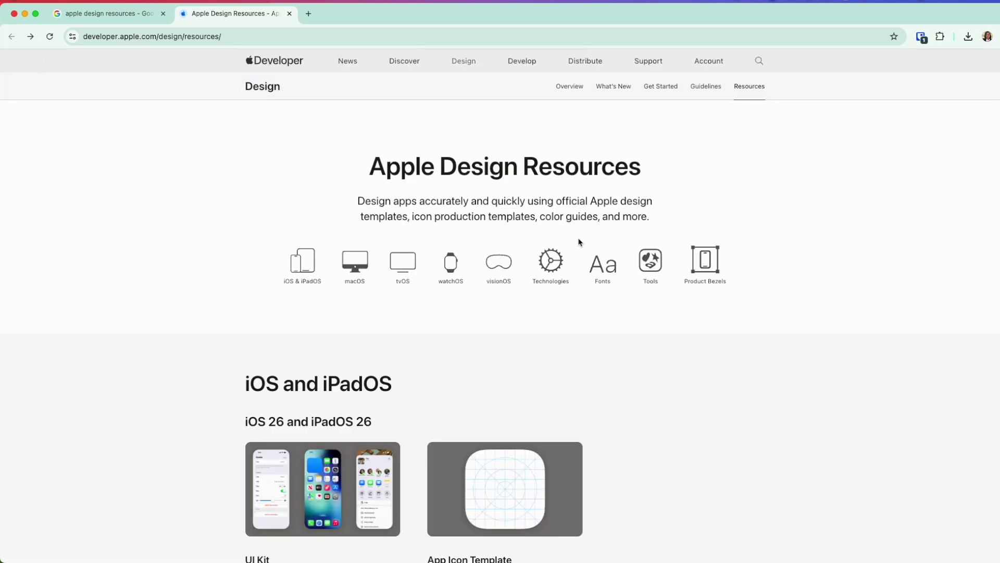
pyautogui.click(649, 268)
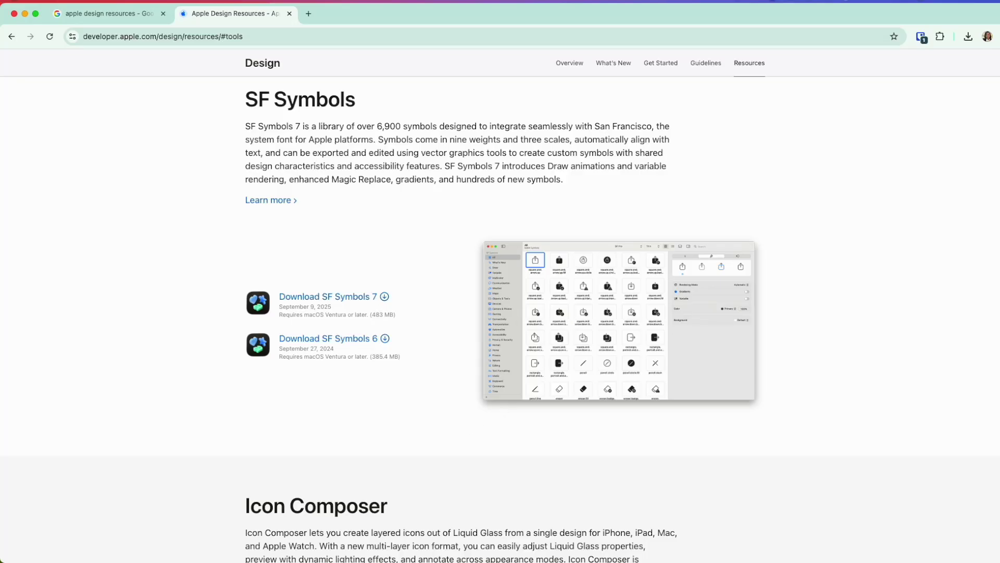
pyautogui.moveTo(602, 557)
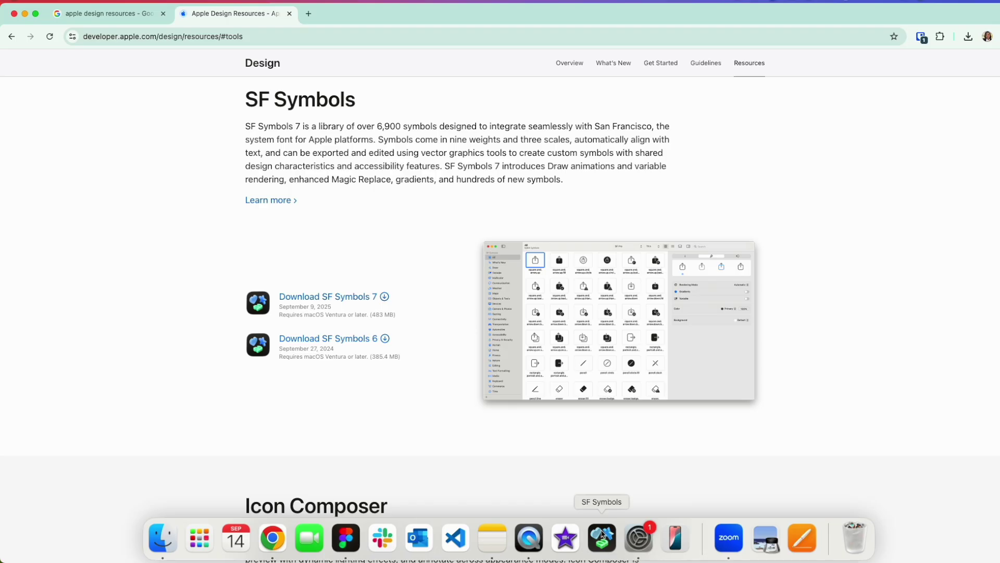
pyautogui.click(601, 536)
pyautogui.click(609, 547)
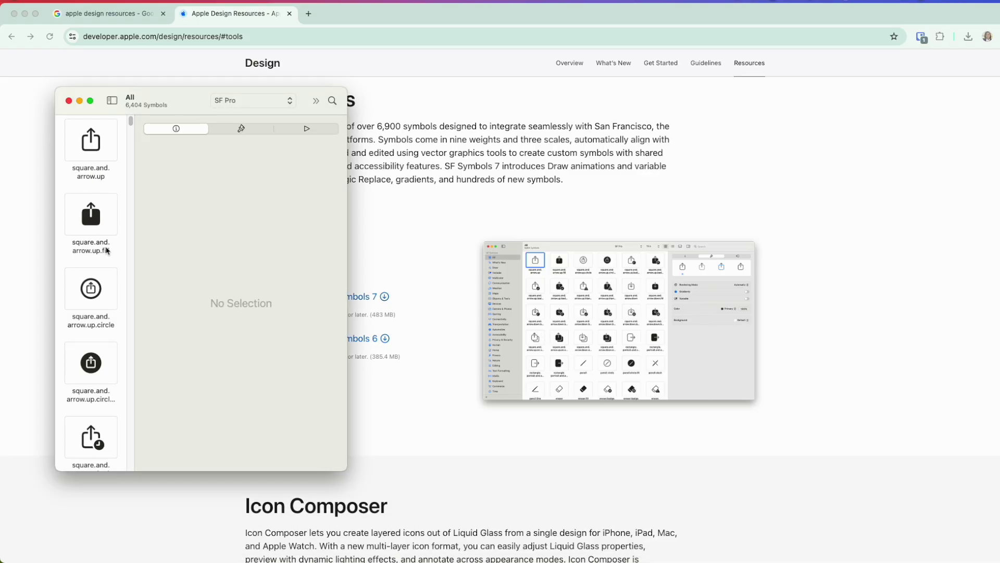
# Copy the square.and.arrow.up.fill symbol with Copy Symbol and return to Chrome.
pyautogui.click(97, 216)
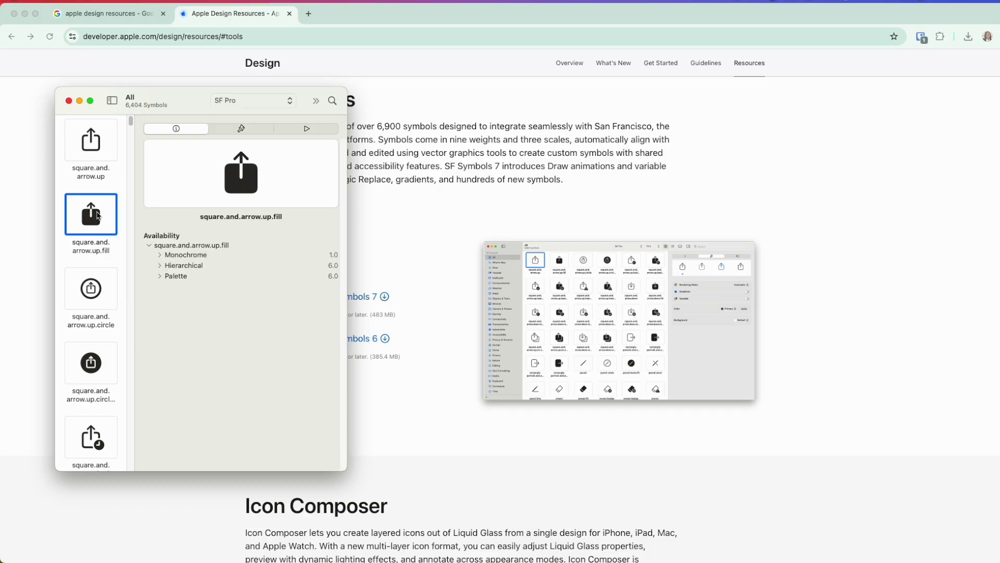
pyautogui.rightClick(98, 217)
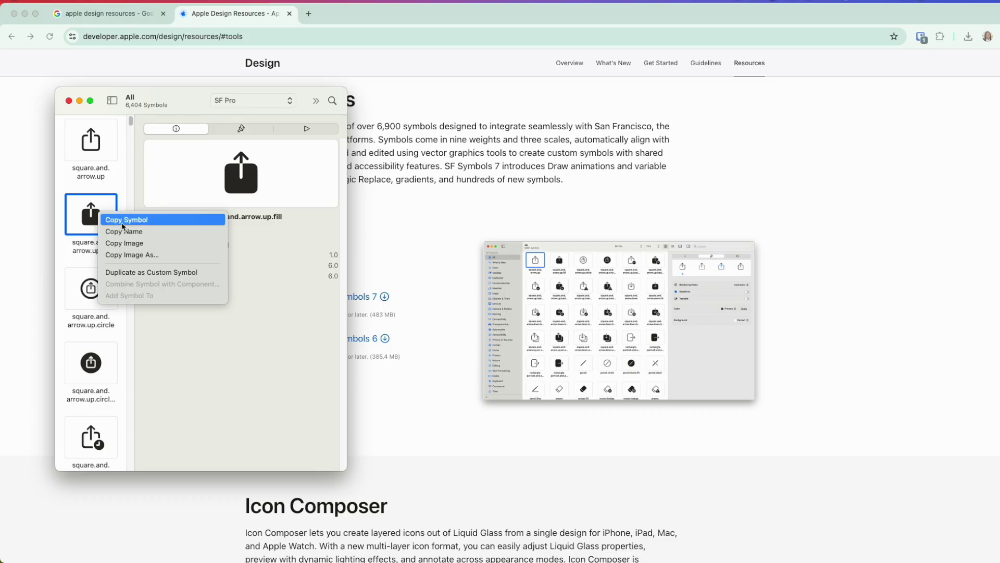
pyautogui.click(122, 227)
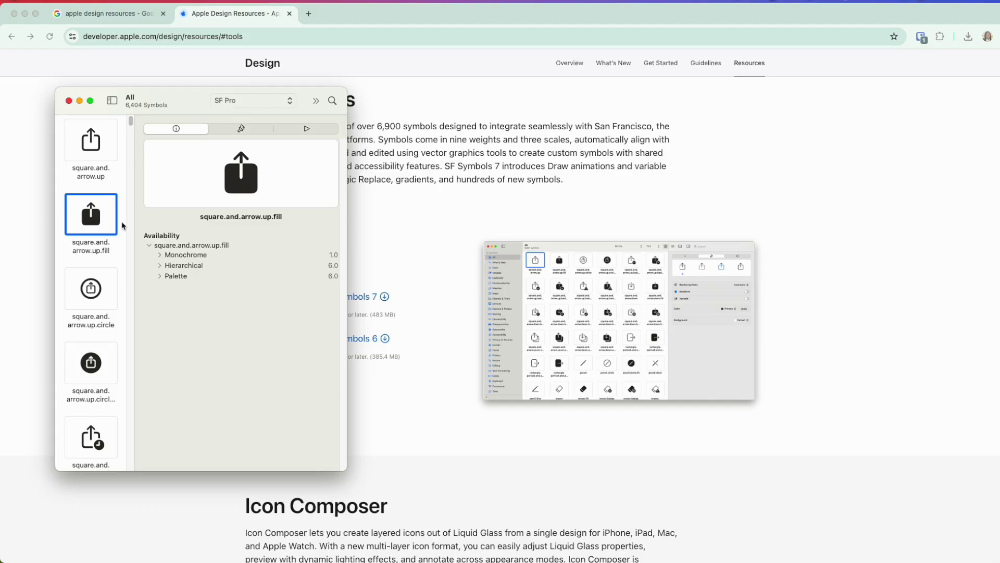
pyautogui.press('super+Tab')
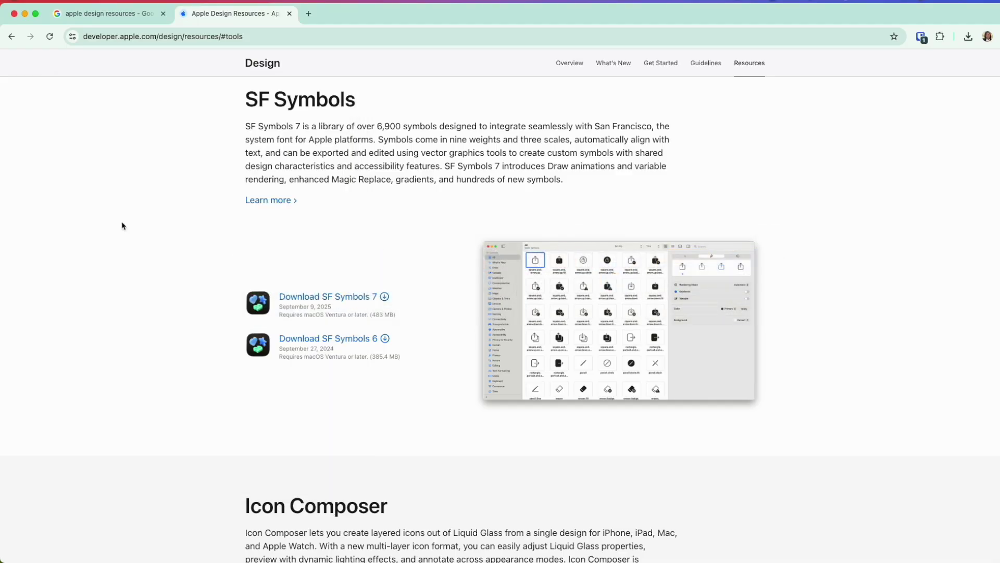
# Replace the first call button's camera glyph with the pasted share symbol.
pyautogui.press('super+Tab')
pyautogui.press('super+Tab')
pyautogui.press('super+Tab')
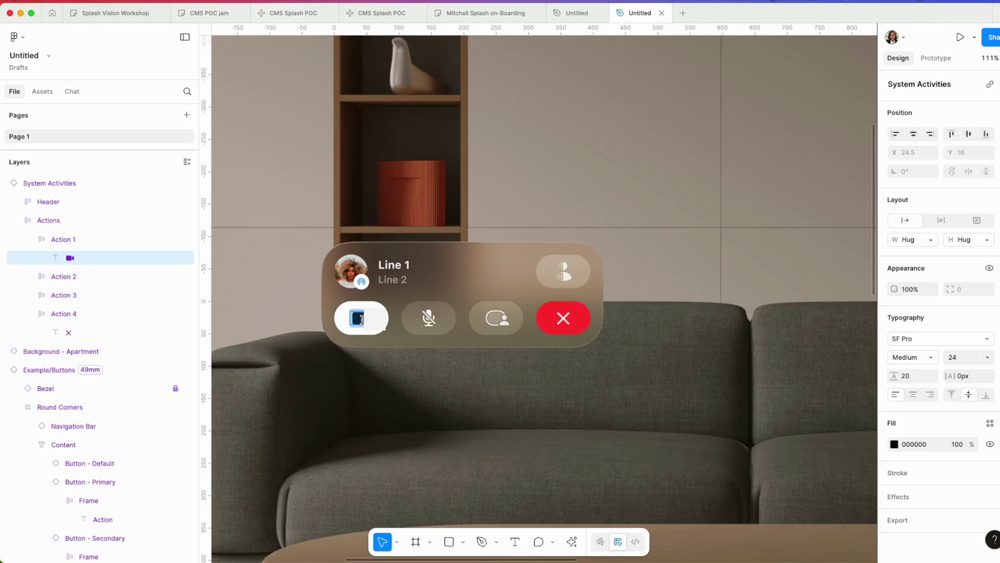
pyautogui.press('BackSpace')
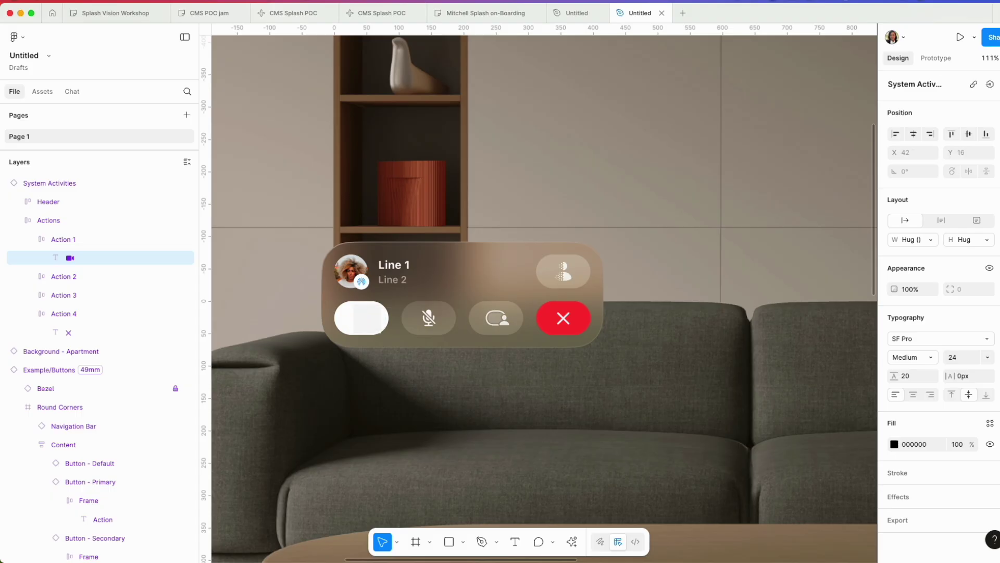
pyautogui.press('super+v')
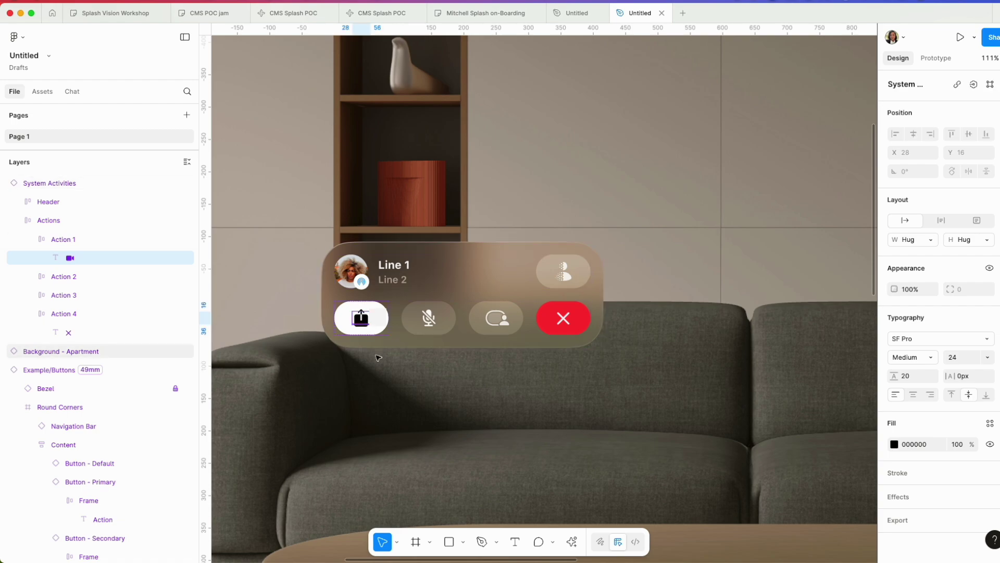
pyautogui.click(377, 359)
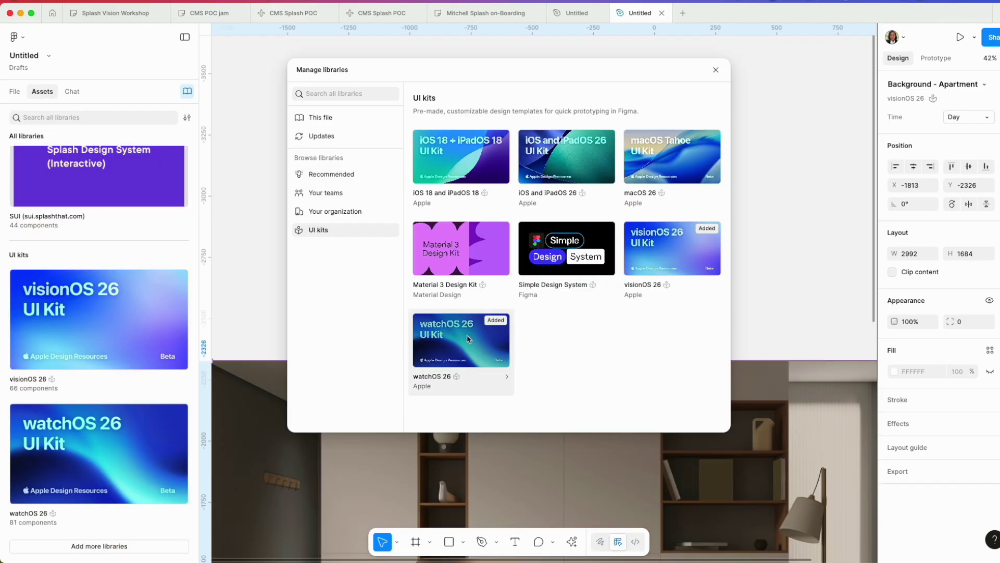
# Add the iOS and iPadOS 26 UI kit to the file from the library manager.
pyautogui.click(548, 180)
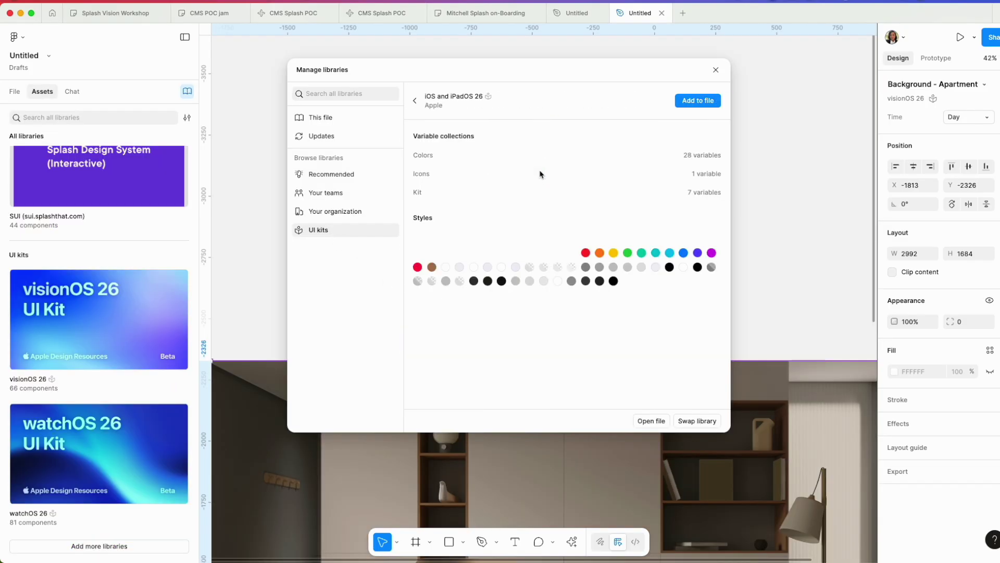
pyautogui.click(693, 103)
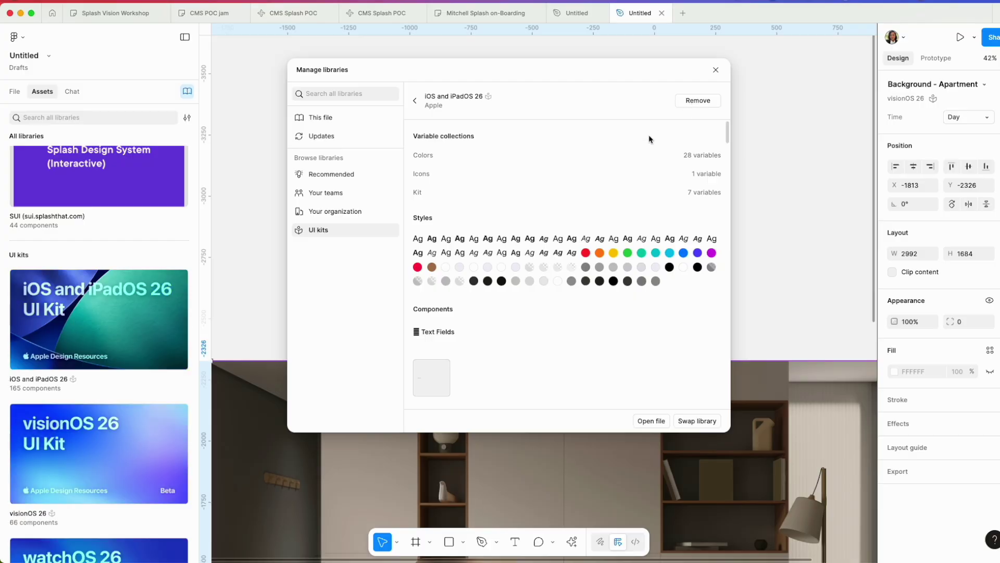
pyautogui.click(69, 311)
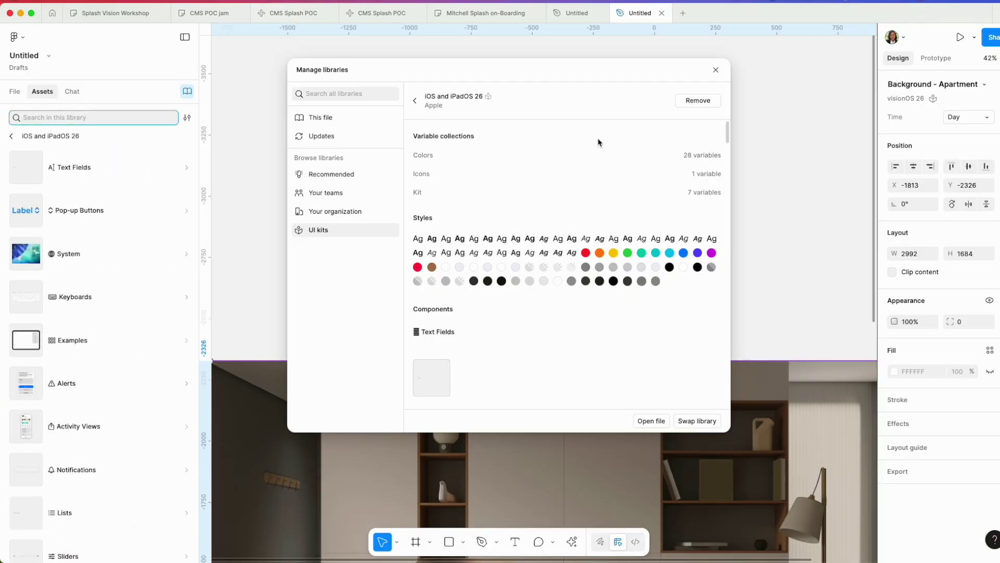
pyautogui.click(715, 70)
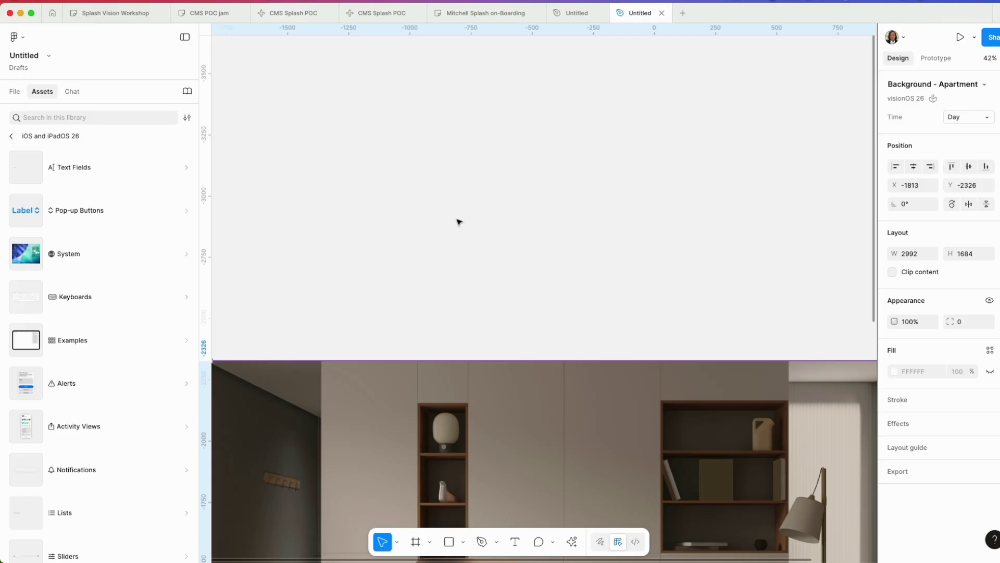
pyautogui.scroll(1, 348, 215)
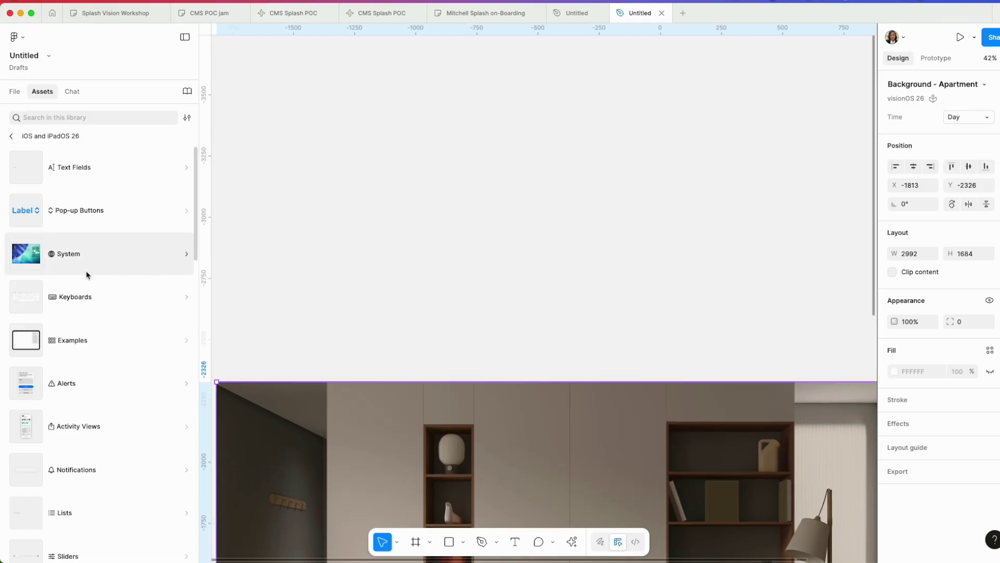
# Find the 'tab' components and place Tab Bar - iPad on the canvas, zoomed in.
pyautogui.click(90, 117)
pyautogui.write('ta')
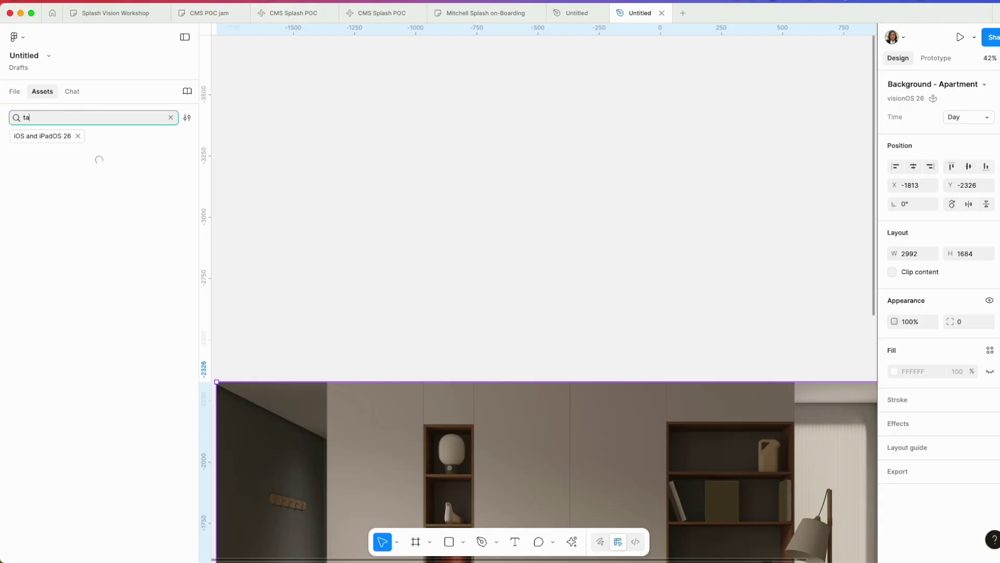
pyautogui.write('b')
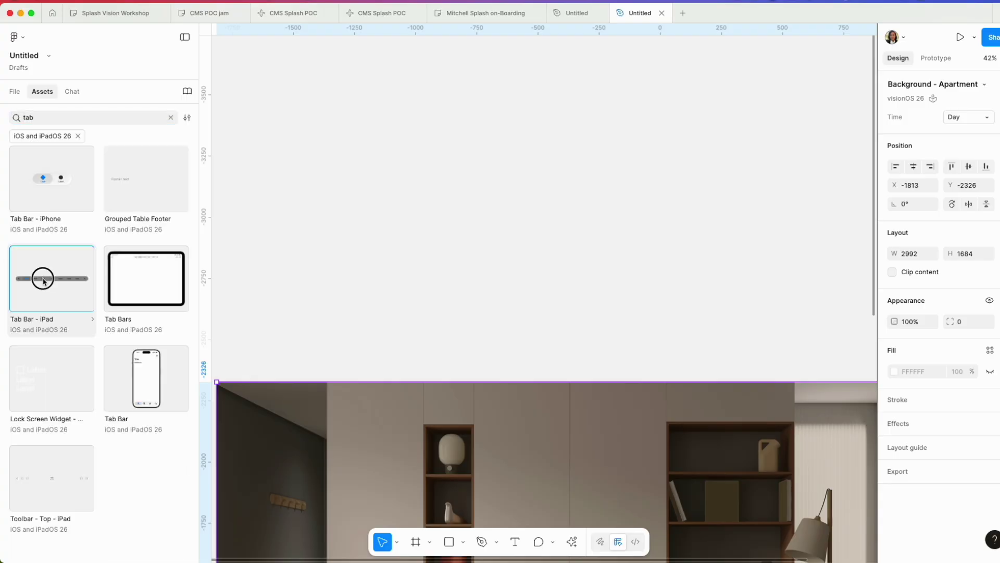
pyautogui.moveTo(44, 279); pyautogui.dragTo(340, 271)
pyautogui.hotkey('shift', '2')
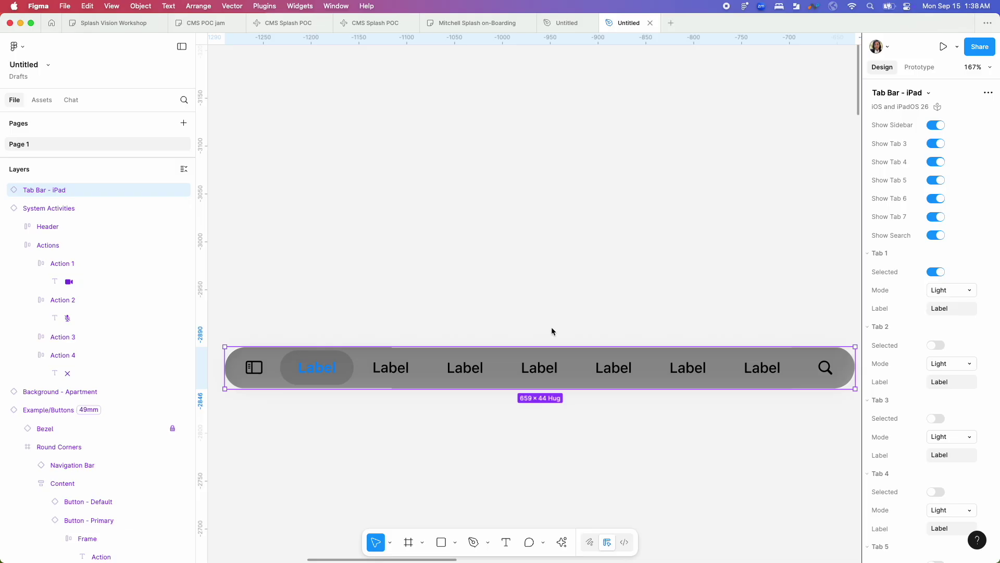
pyautogui.scroll(-1, 530, 459)
pyautogui.scroll(-1, 529, 459)
pyautogui.scroll(-1, 529, 459)
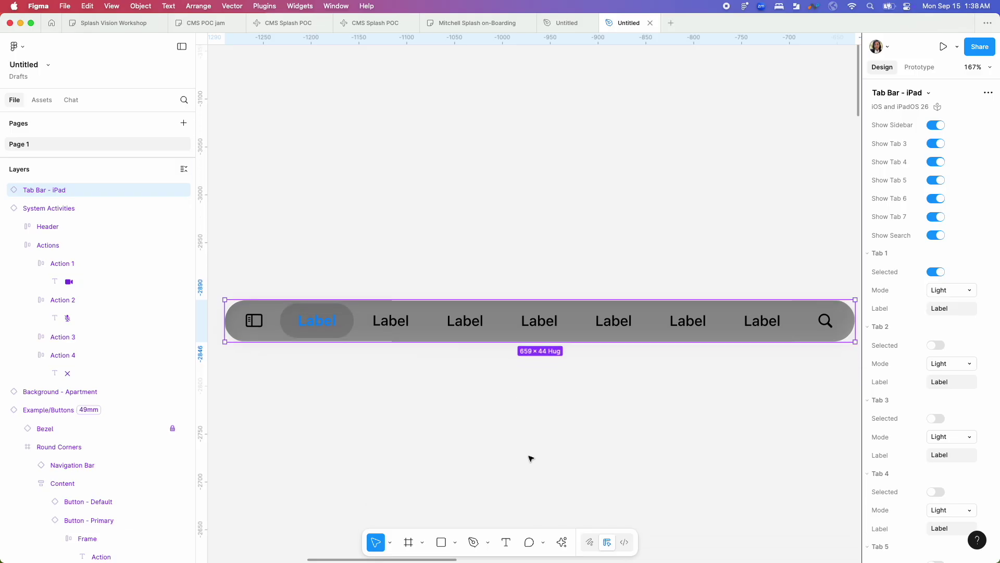
pyautogui.scroll(-1, 529, 458)
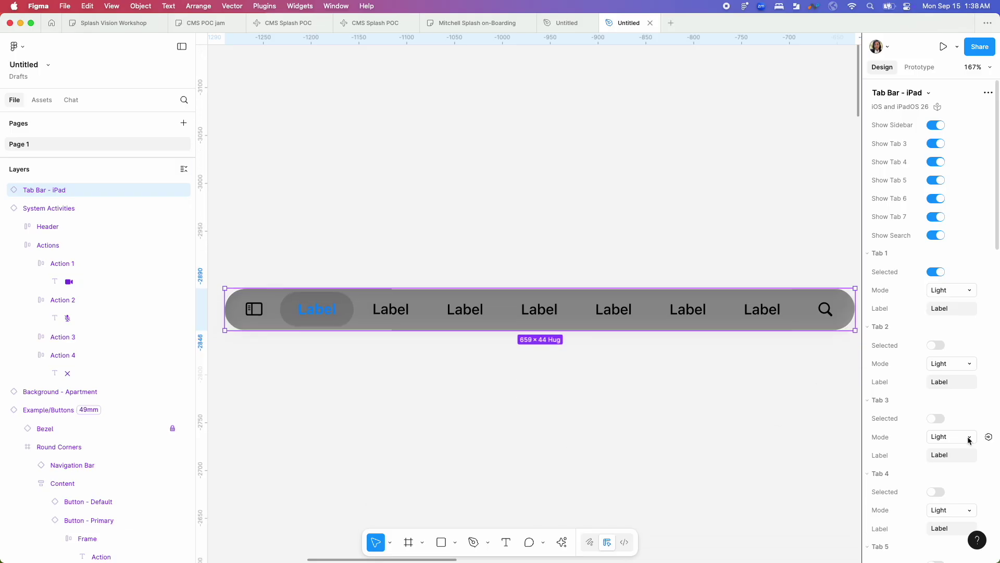
pyautogui.scroll(-3, 892, 334)
pyautogui.scroll(-5, 893, 334)
pyautogui.scroll(-3, 893, 334)
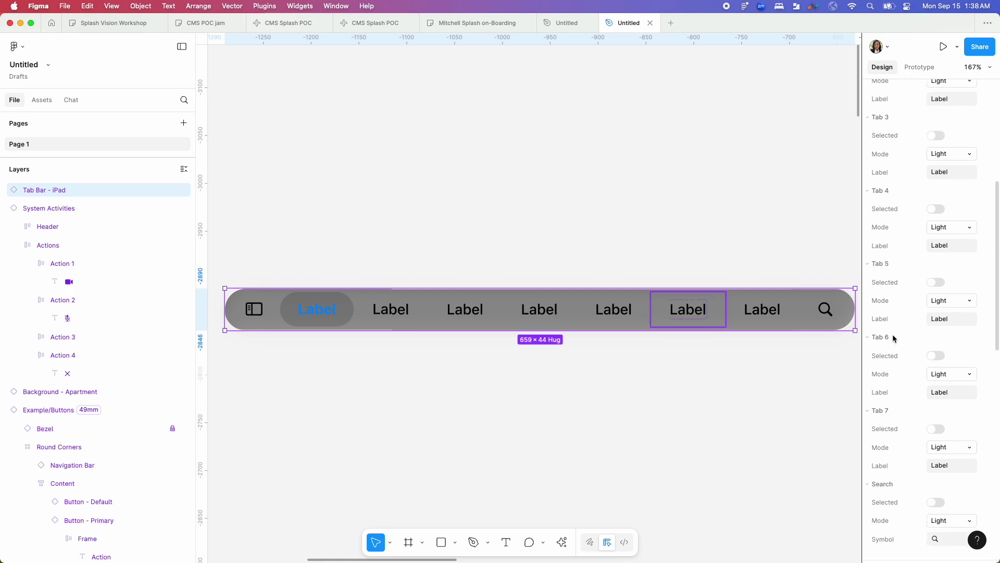
pyautogui.scroll(-2, 893, 333)
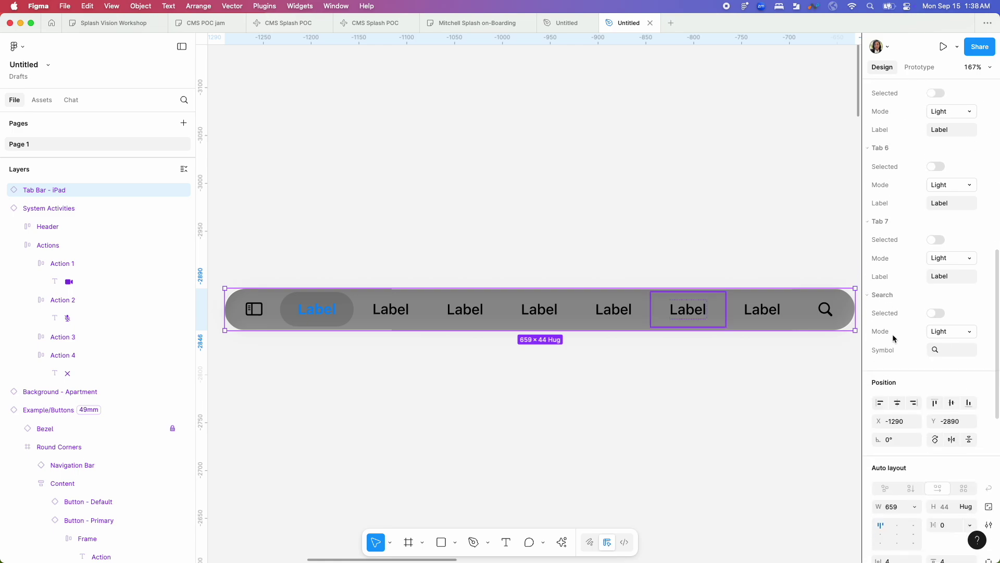
# Replace the iPad tab bar's search magnifier glyph with the pasted share-arrow symbol.
pyautogui.click(942, 350)
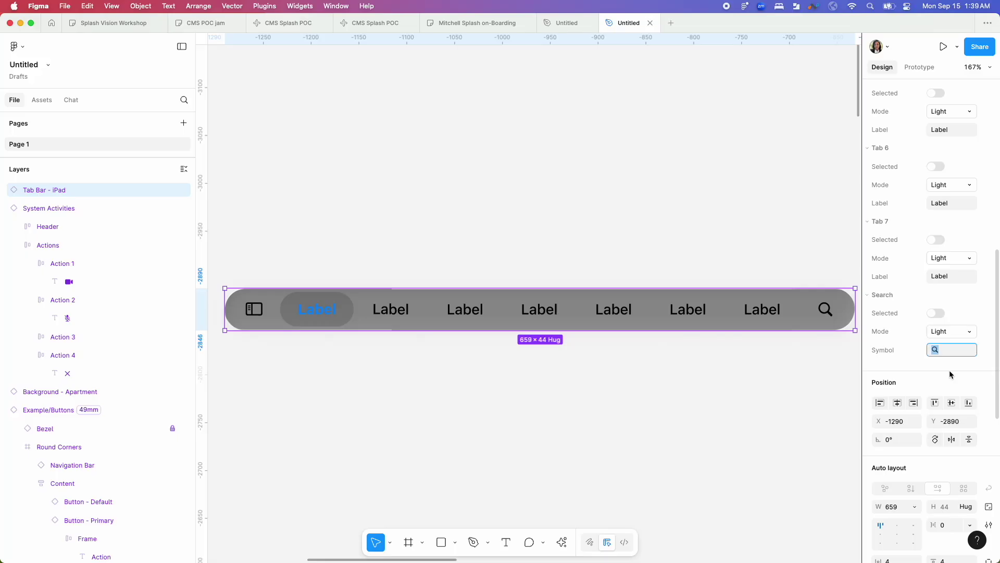
pyautogui.click(950, 370)
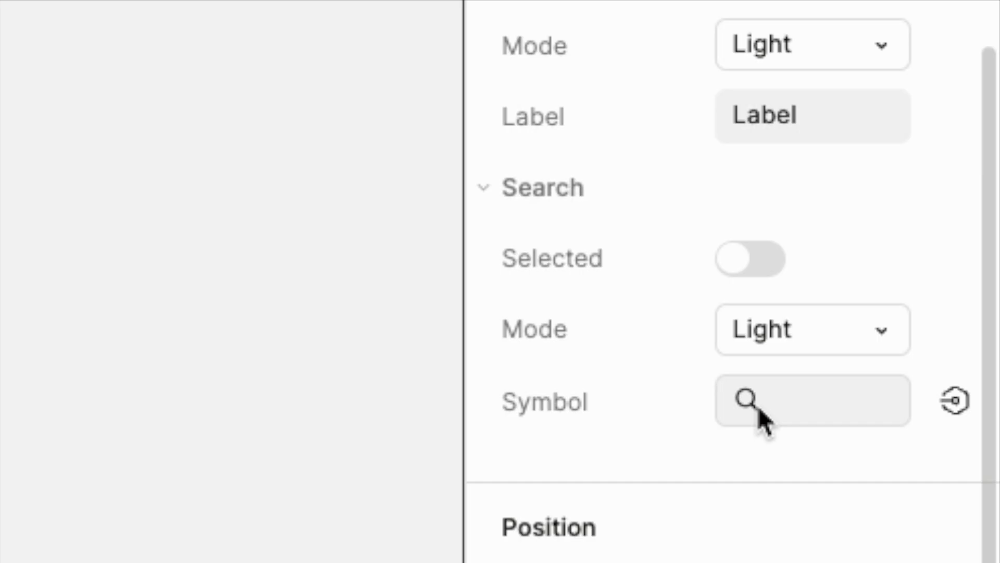
pyautogui.click(772, 404)
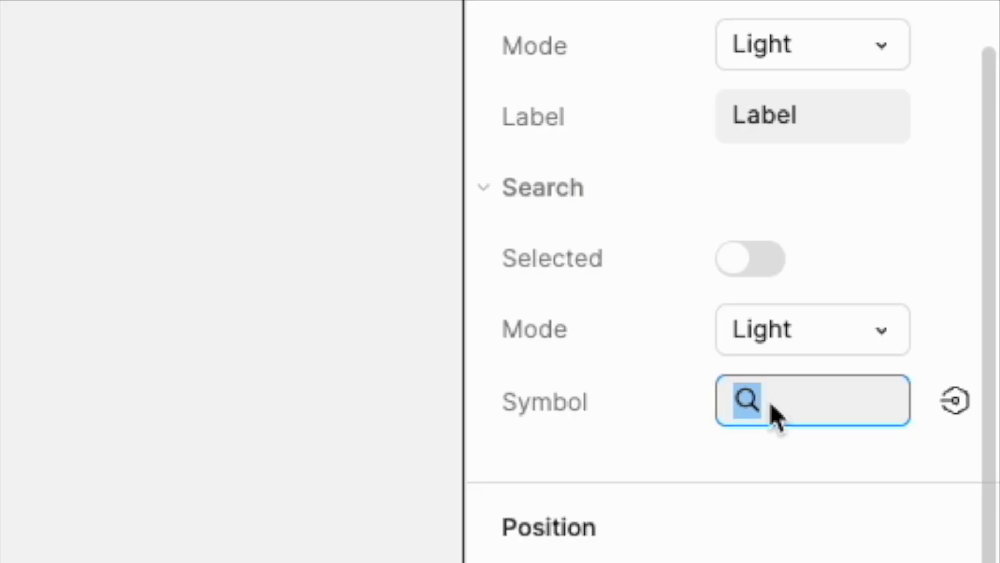
pyautogui.press('BackSpace')
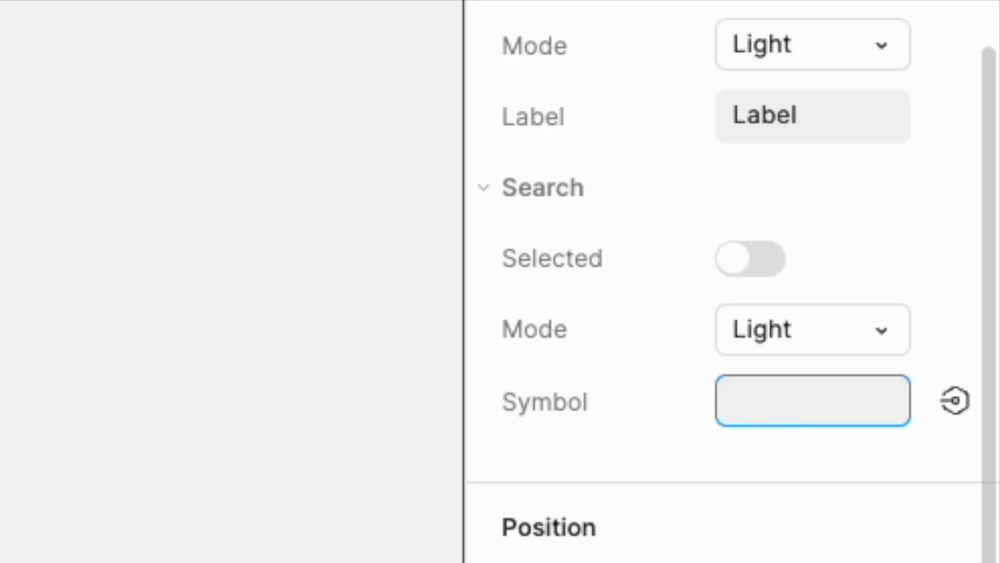
pyautogui.press('super+v')
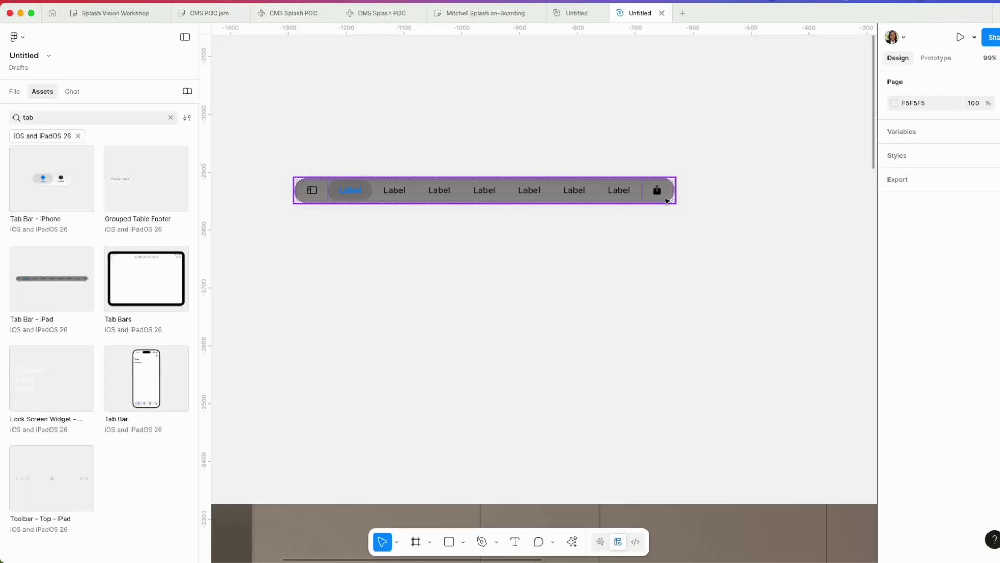
pyautogui.scroll(3, 667, 206)
pyautogui.scroll(3, 667, 206)
pyautogui.scroll(5, 667, 206)
pyautogui.hscroll(-2, 667, 206)
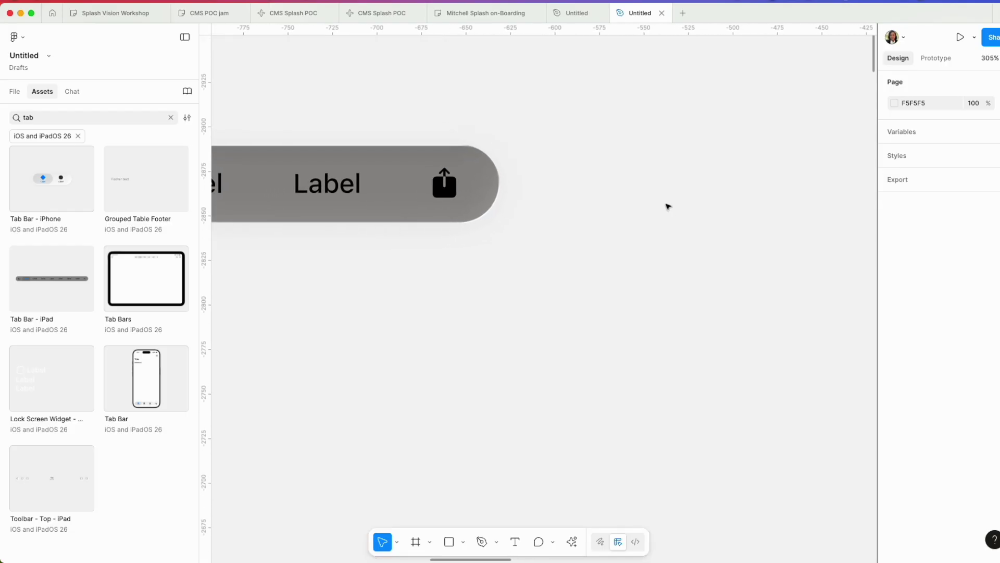
pyautogui.scroll(2, 667, 207)
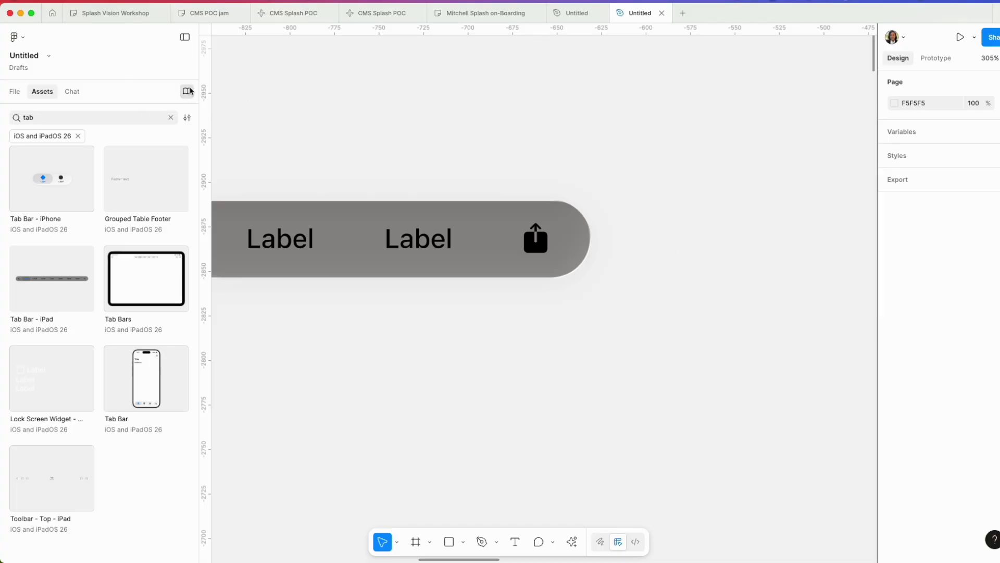
pyautogui.click(188, 92)
# Open the library manager and browse the UI kits catalogue.
pyautogui.click(188, 93)
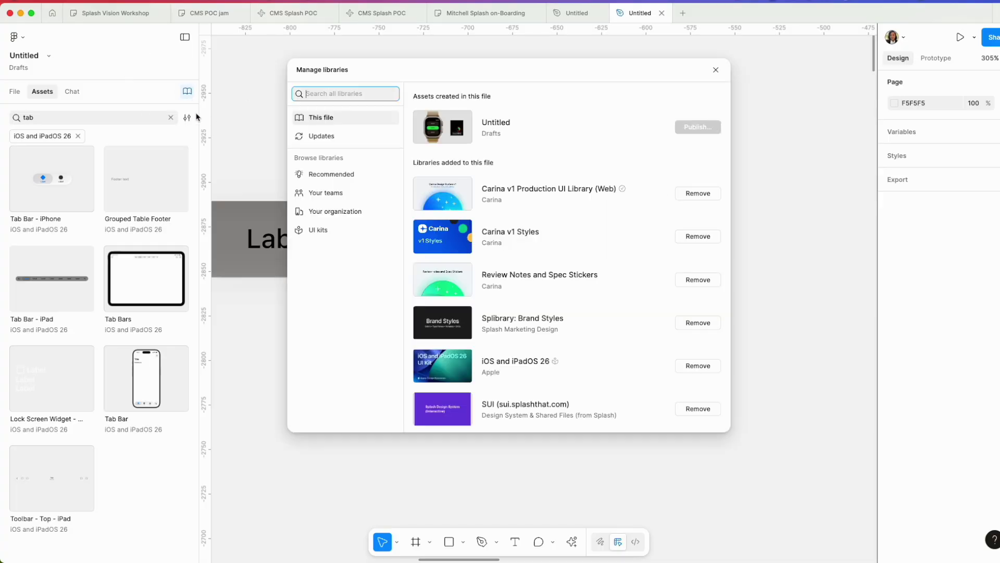
pyautogui.click(331, 229)
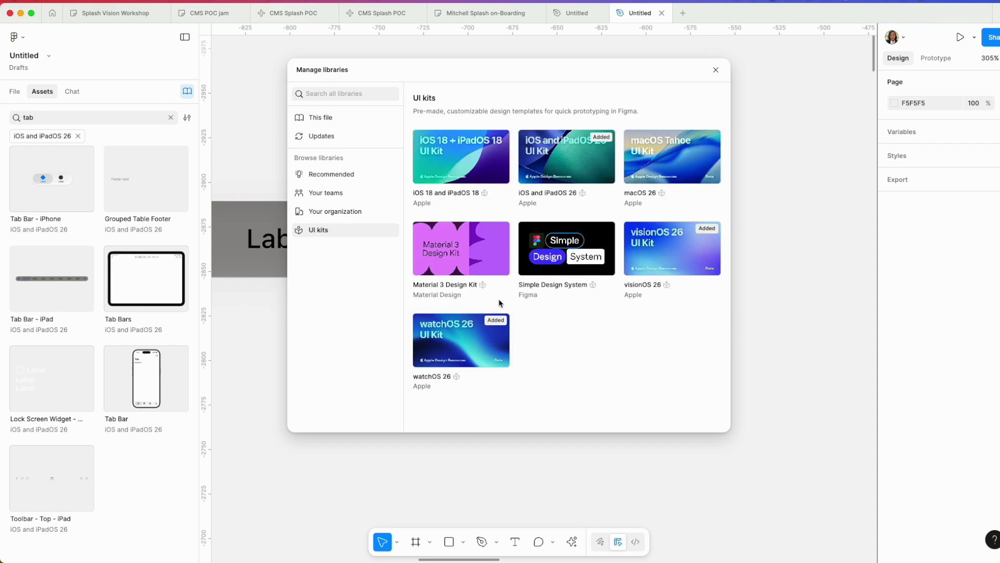